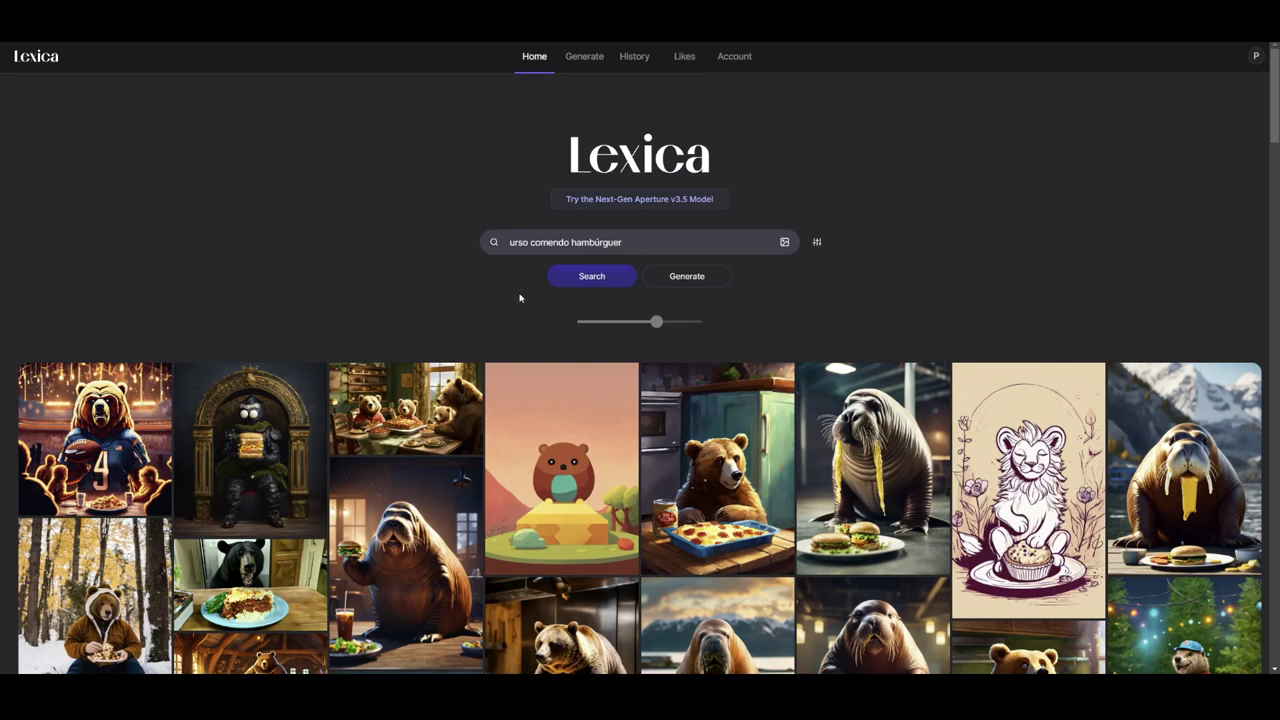
Examine the Lexica results for "urso comendo hambúrguer", enlarging the walrus holding a hamburger, the beaver at a grill and the bear family dinner
{"action": "left_click", "coordinate": [630, 241]}
{"action": "scroll", "coordinate": [567, 420], "scroll_direction": "down", "scroll_amount": 3}
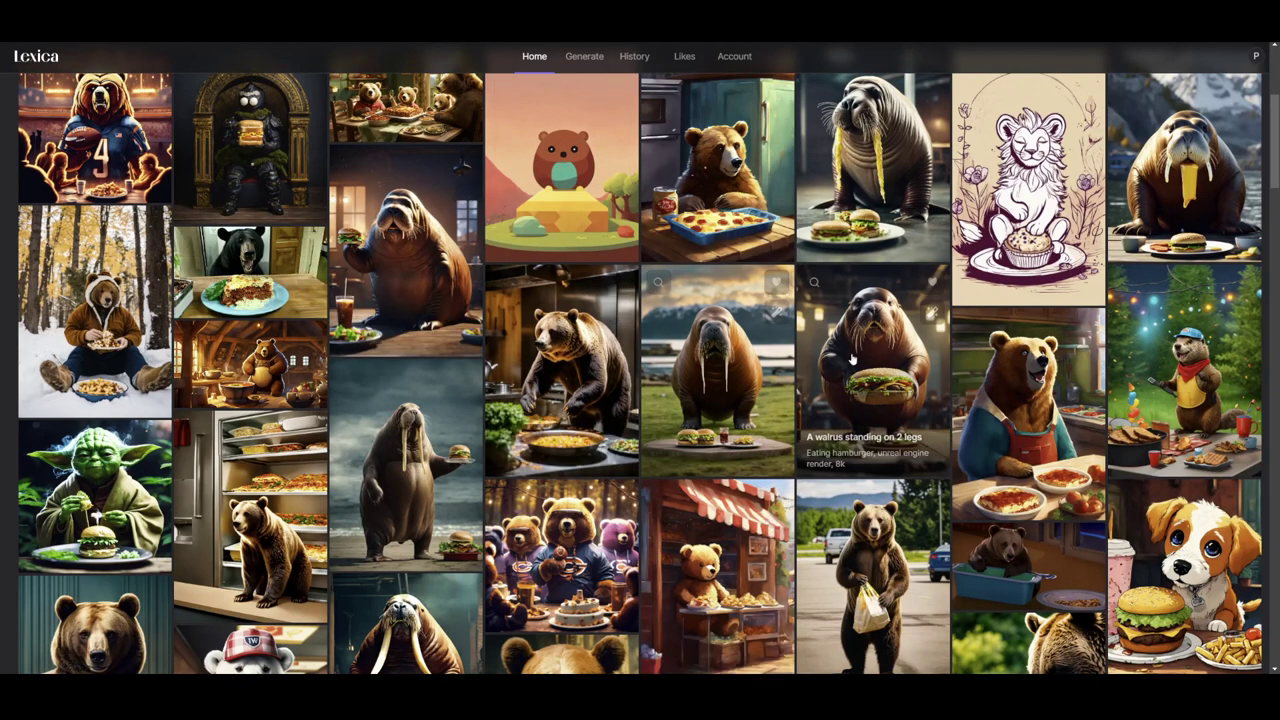
{"action": "left_click", "coordinate": [842, 395]}
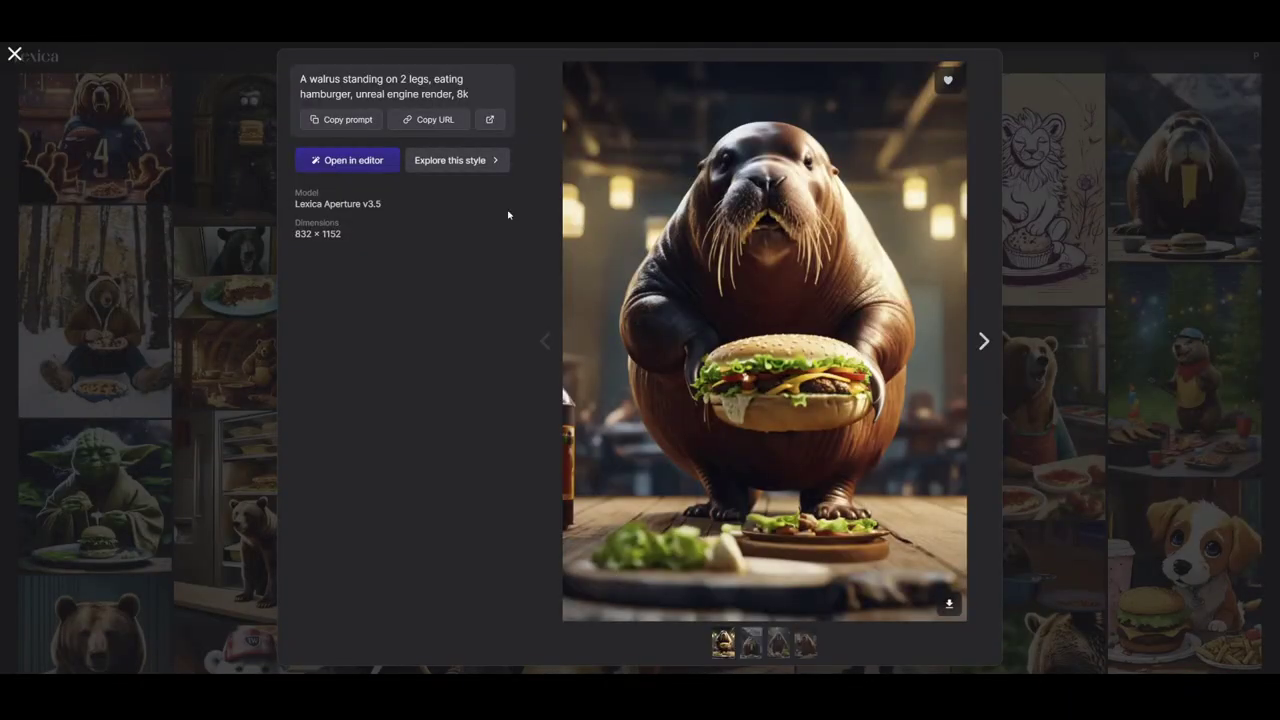
{"action": "left_click", "coordinate": [1020, 200]}
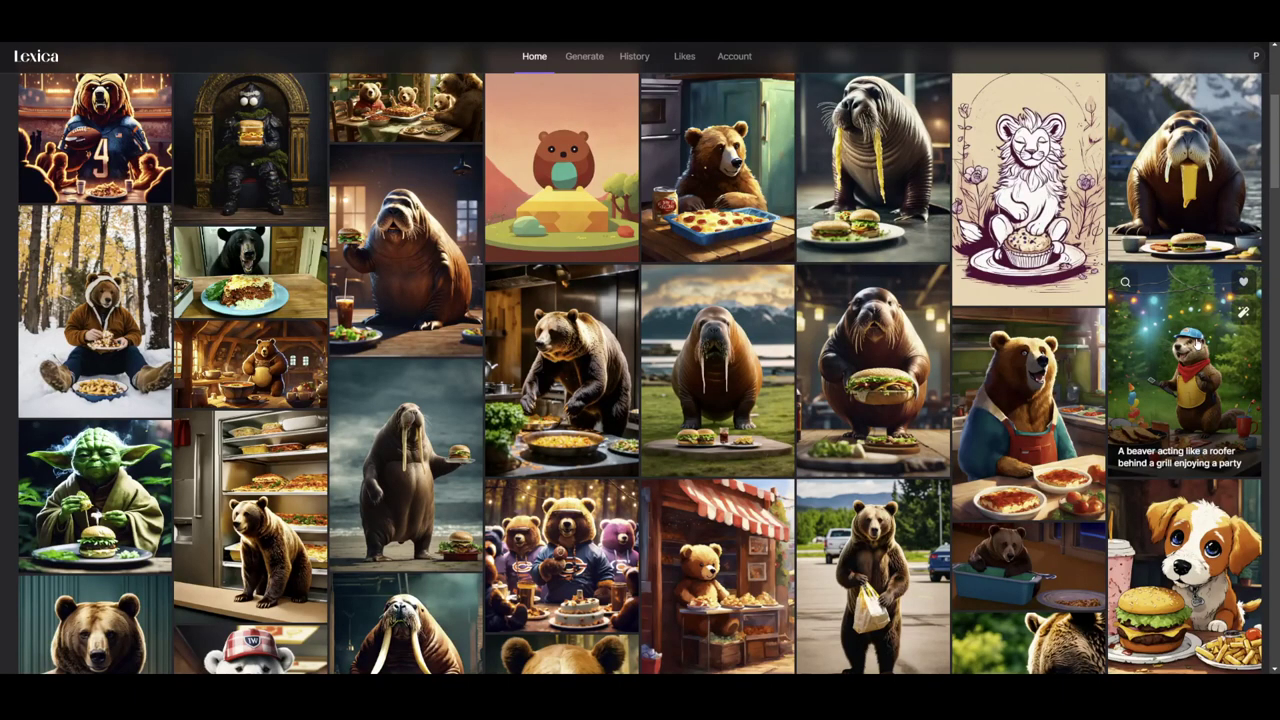
{"action": "left_click", "coordinate": [1195, 343]}
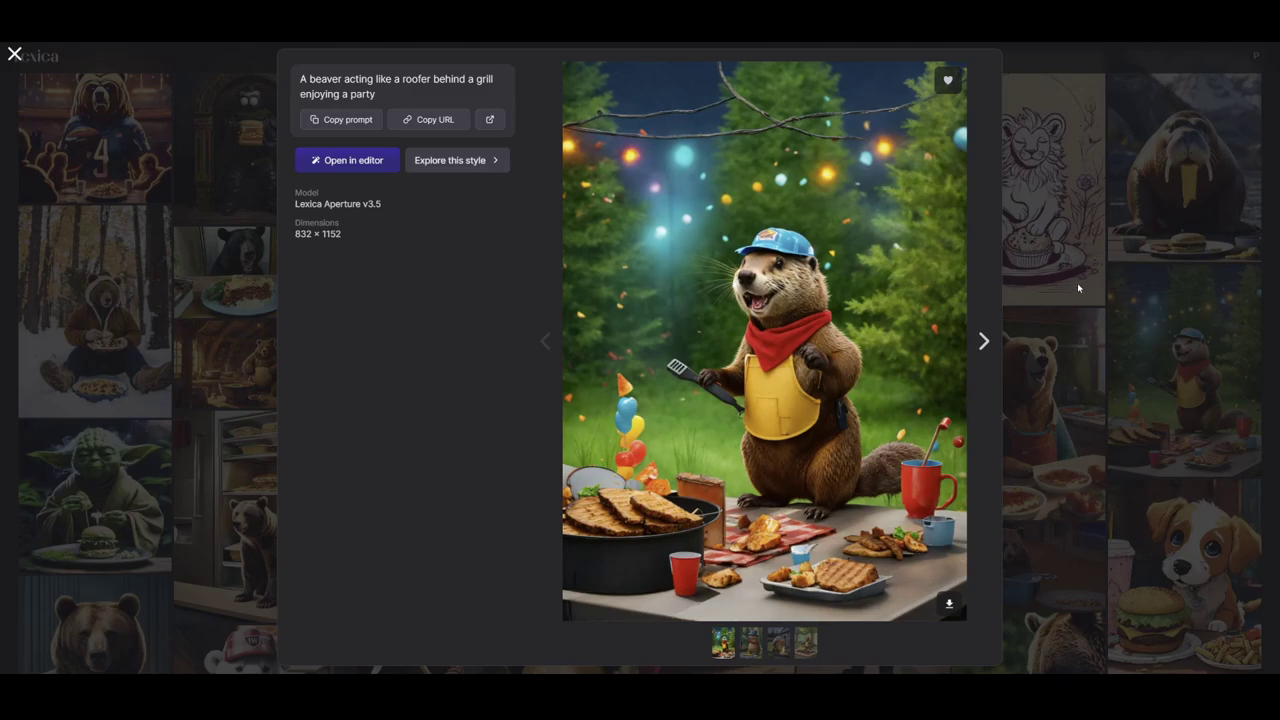
{"action": "left_click", "coordinate": [1078, 288]}
{"action": "scroll", "coordinate": [387, 270], "scroll_direction": "up", "scroll_amount": 3}
{"action": "left_click", "coordinate": [625, 360]}
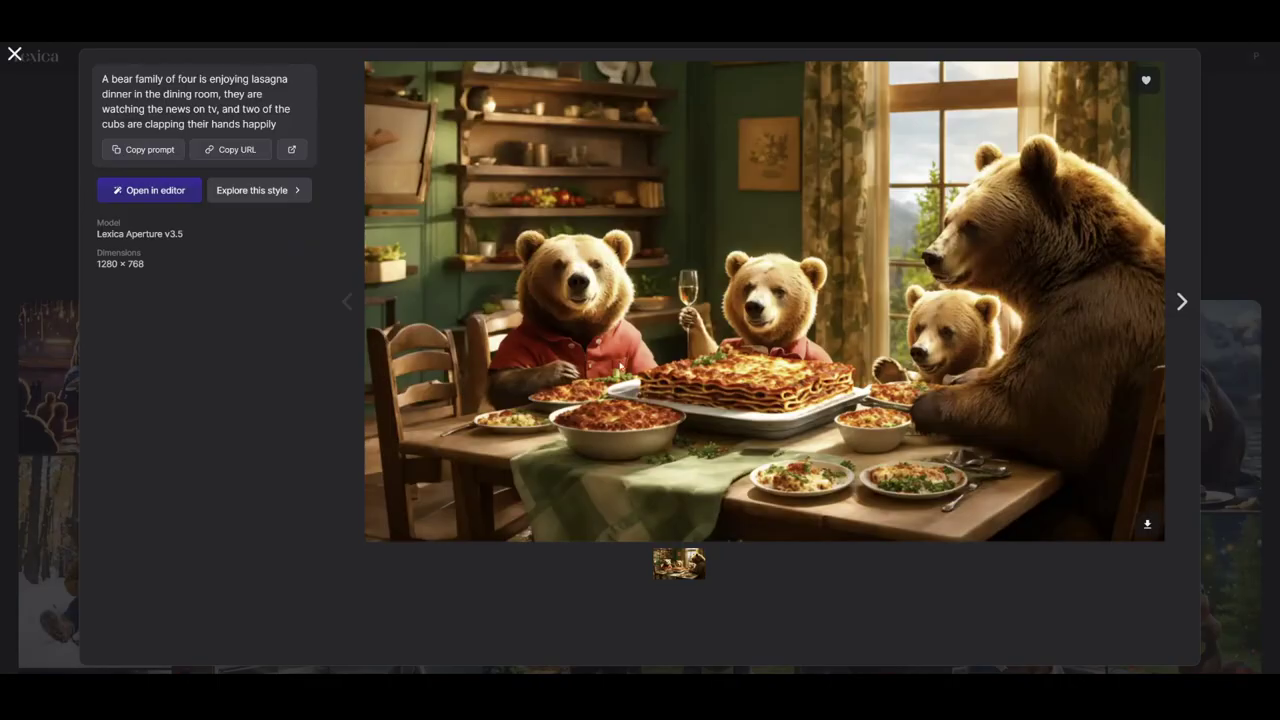
{"action": "left_click", "coordinate": [1214, 186]}
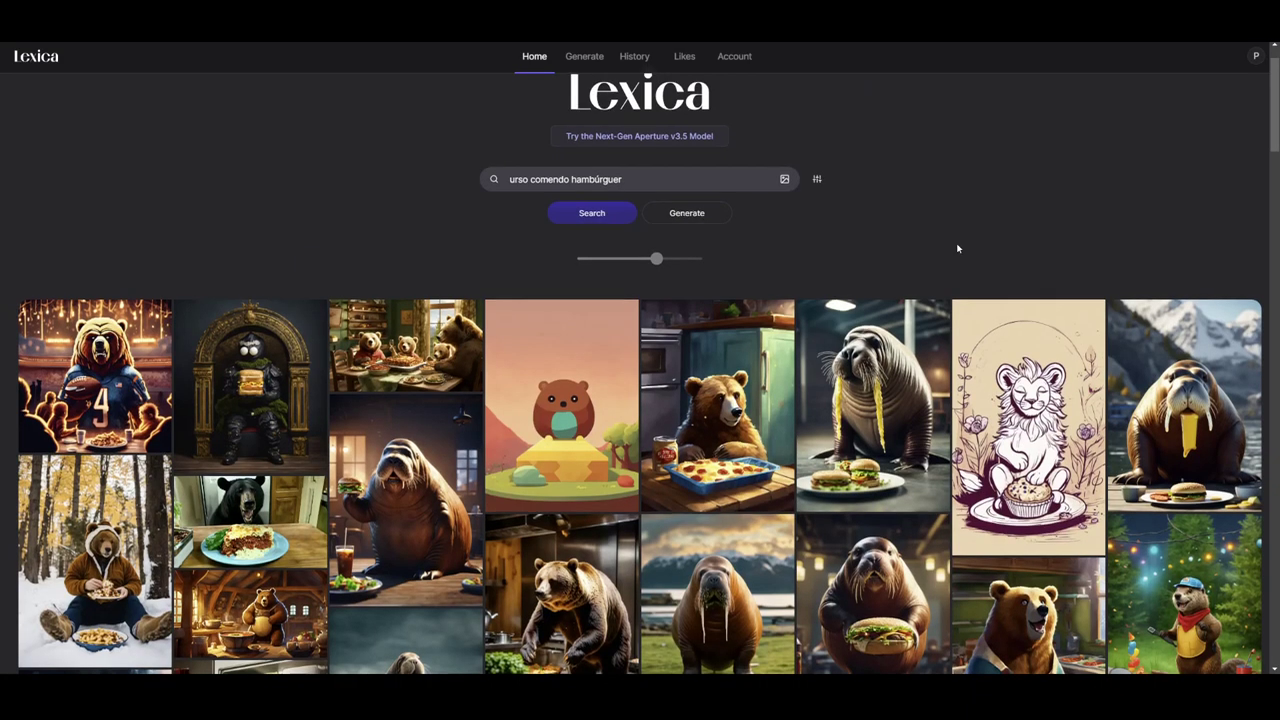
Enlarge the grizzly bear holding grocery bags, close it and look through the rest of the Lexica results
{"action": "scroll", "coordinate": [950, 246], "scroll_direction": "down", "scroll_amount": 10}
{"action": "left_click", "coordinate": [866, 354]}
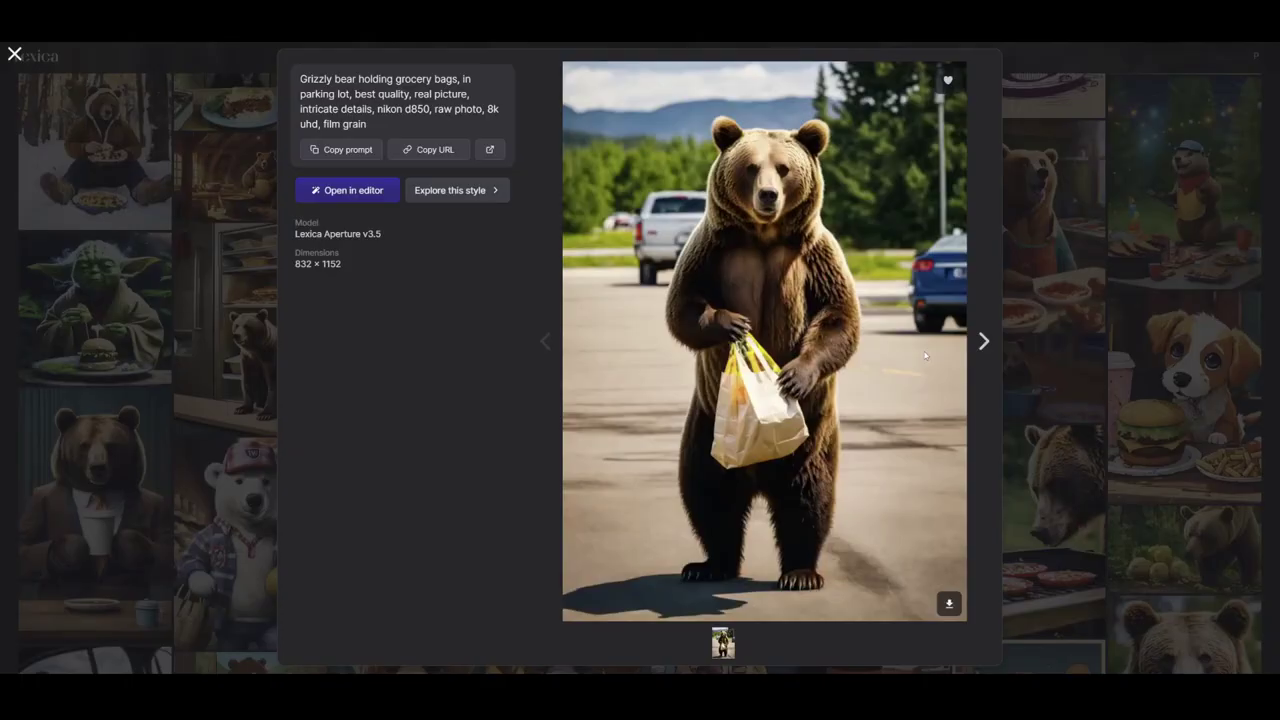
{"action": "left_click", "coordinate": [1058, 208]}
{"action": "scroll", "coordinate": [728, 400], "scroll_direction": "down", "scroll_amount": 10}
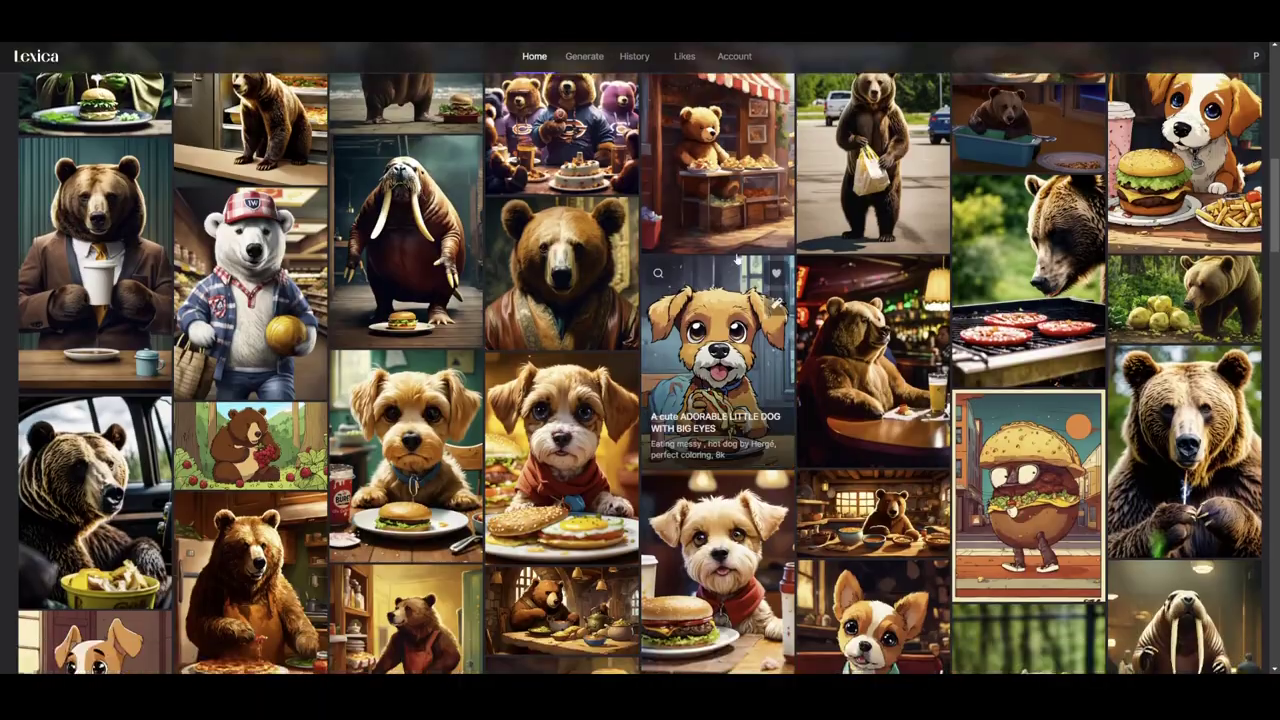
{"action": "scroll", "coordinate": [420, 278], "scroll_direction": "down", "scroll_amount": 6}
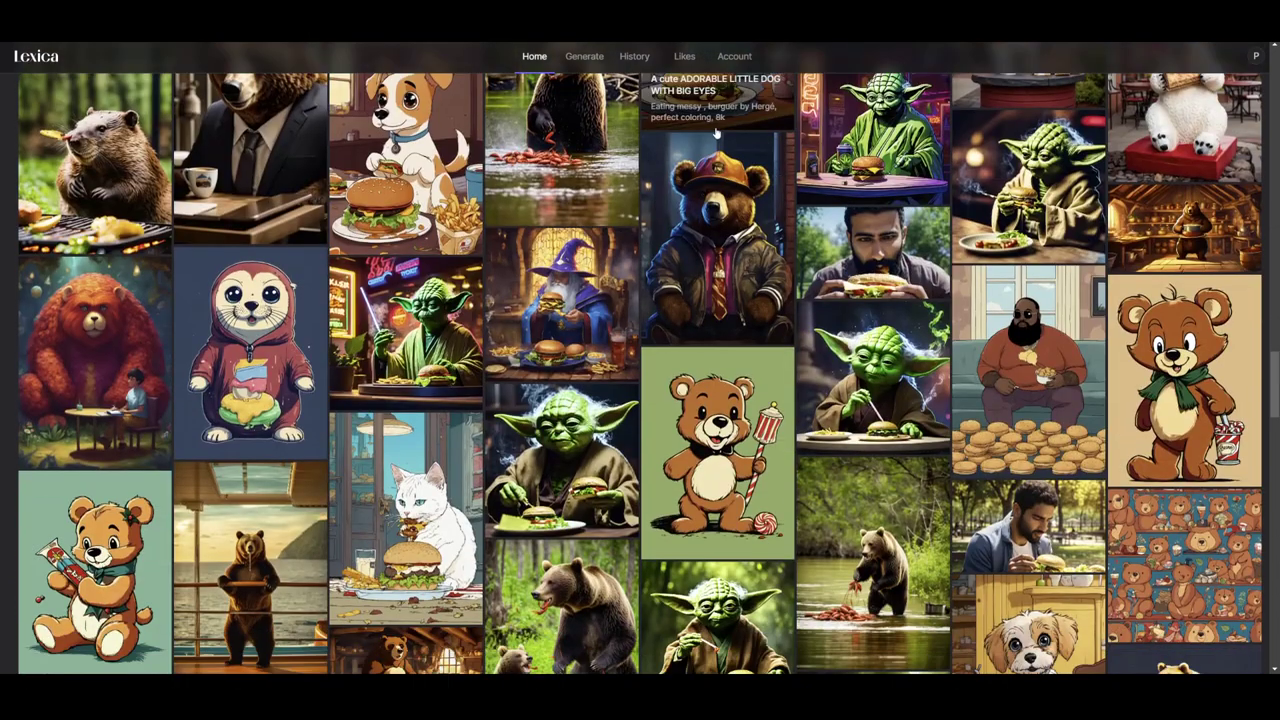
{"action": "scroll", "coordinate": [295, 242], "scroll_direction": "down", "scroll_amount": 3}
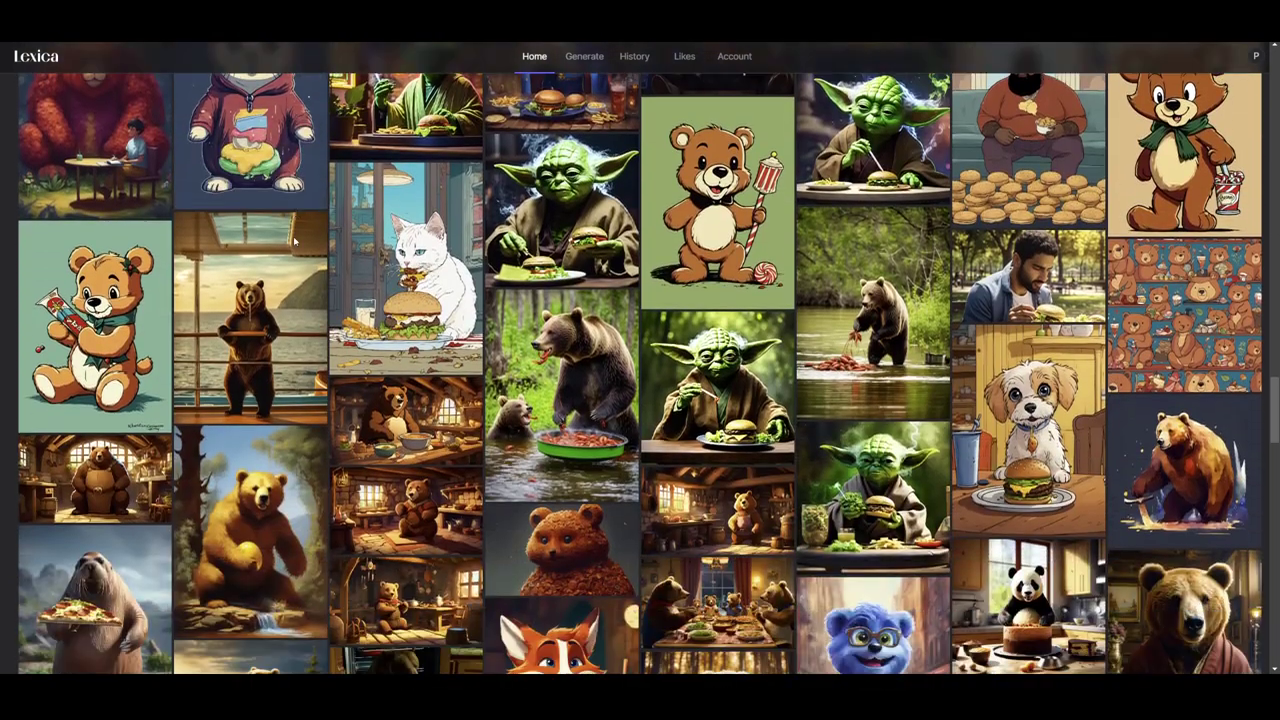
{"action": "scroll", "coordinate": [295, 242], "scroll_direction": "down", "scroll_amount": 2}
Open the grizzly bear grilling image and view each of its variants, including the one with steaks on the grill
{"action": "left_click", "coordinate": [1107, 185]}
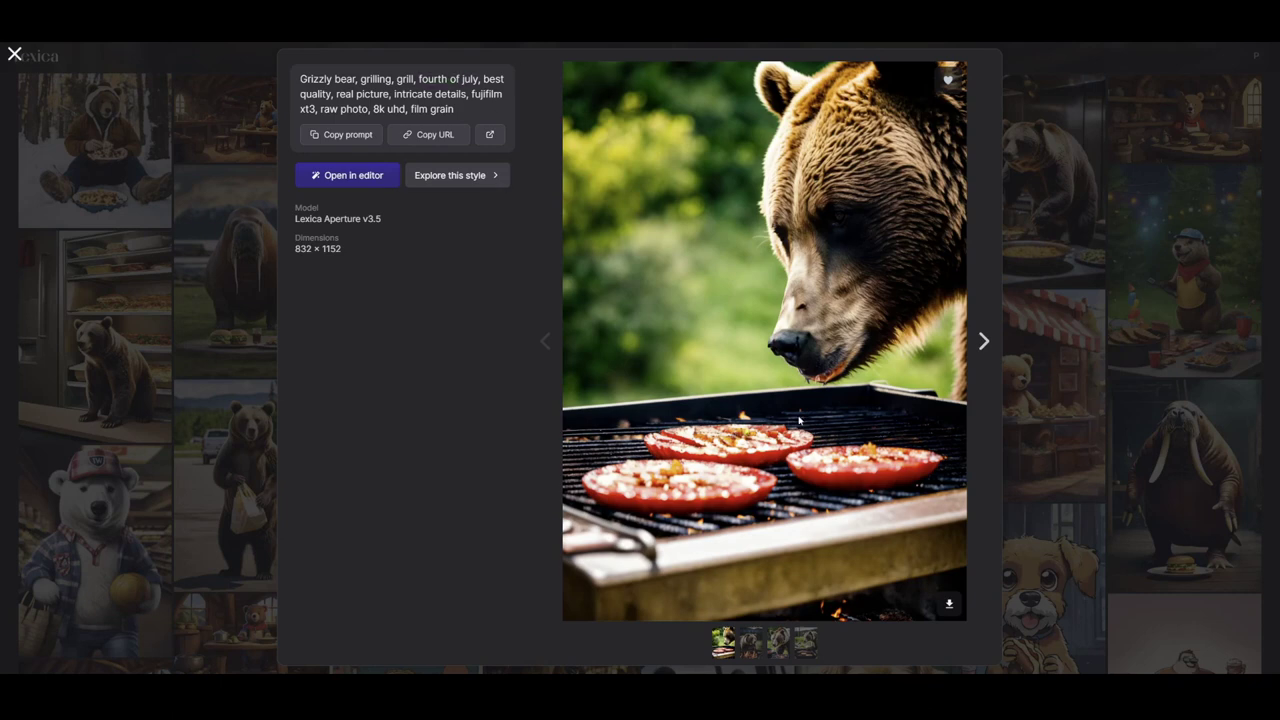
{"action": "left_click", "coordinate": [760, 650]}
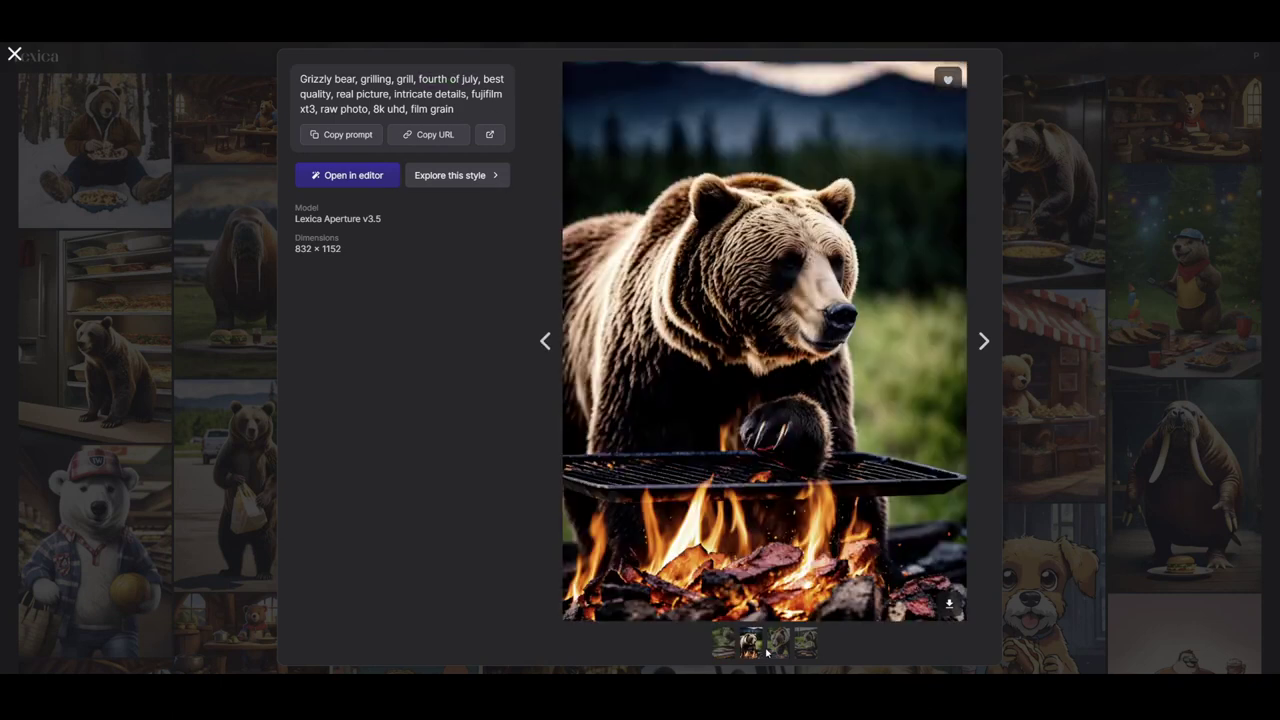
{"action": "left_click", "coordinate": [779, 643]}
{"action": "left_click", "coordinate": [805, 645]}
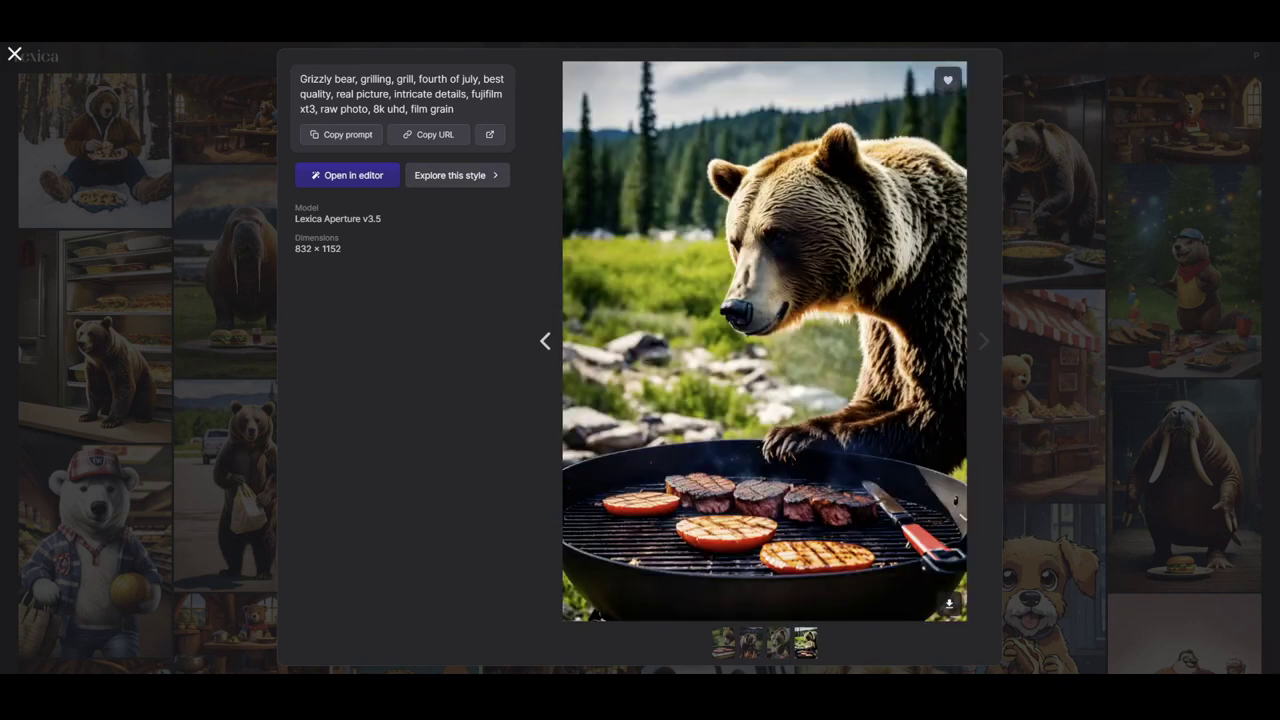
{"action": "left_click", "coordinate": [1054, 202]}
Look through the Lexica image results for the query "urso comendo amburguer"
{"action": "scroll", "coordinate": [617, 227], "scroll_direction": "up", "scroll_amount": 5}
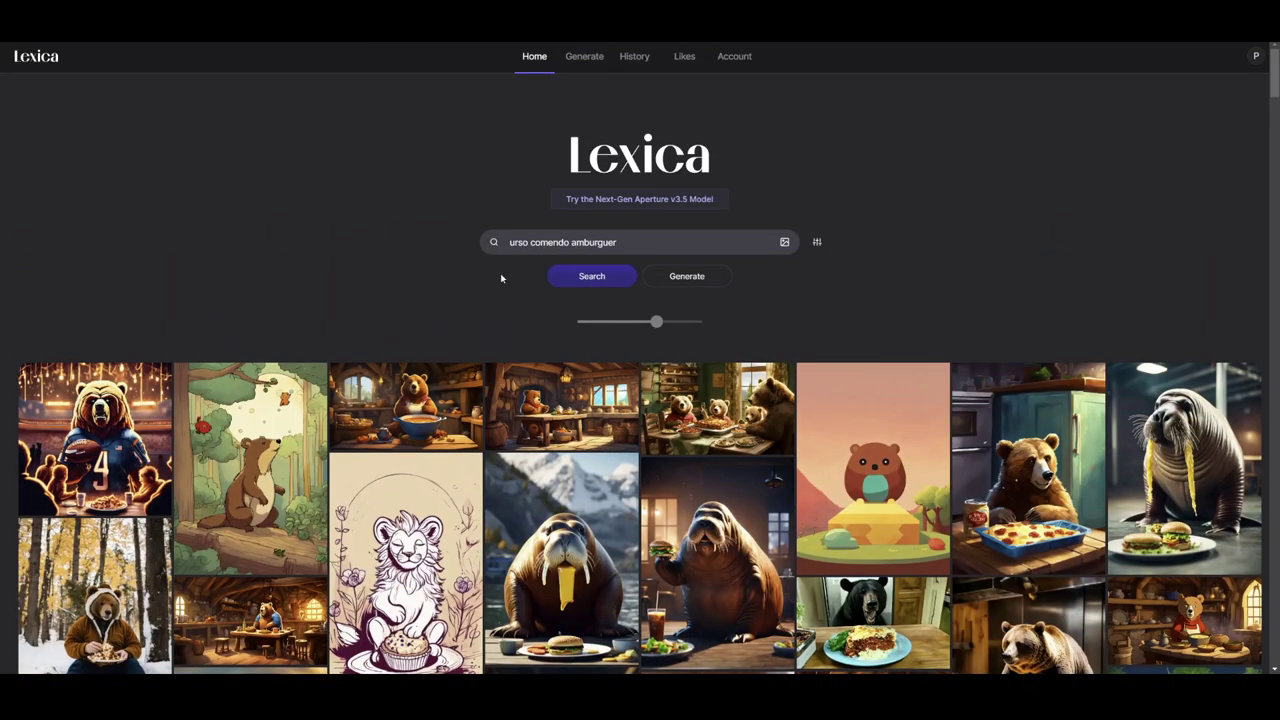
{"action": "scroll", "coordinate": [873, 500], "scroll_direction": "down", "scroll_amount": 10}
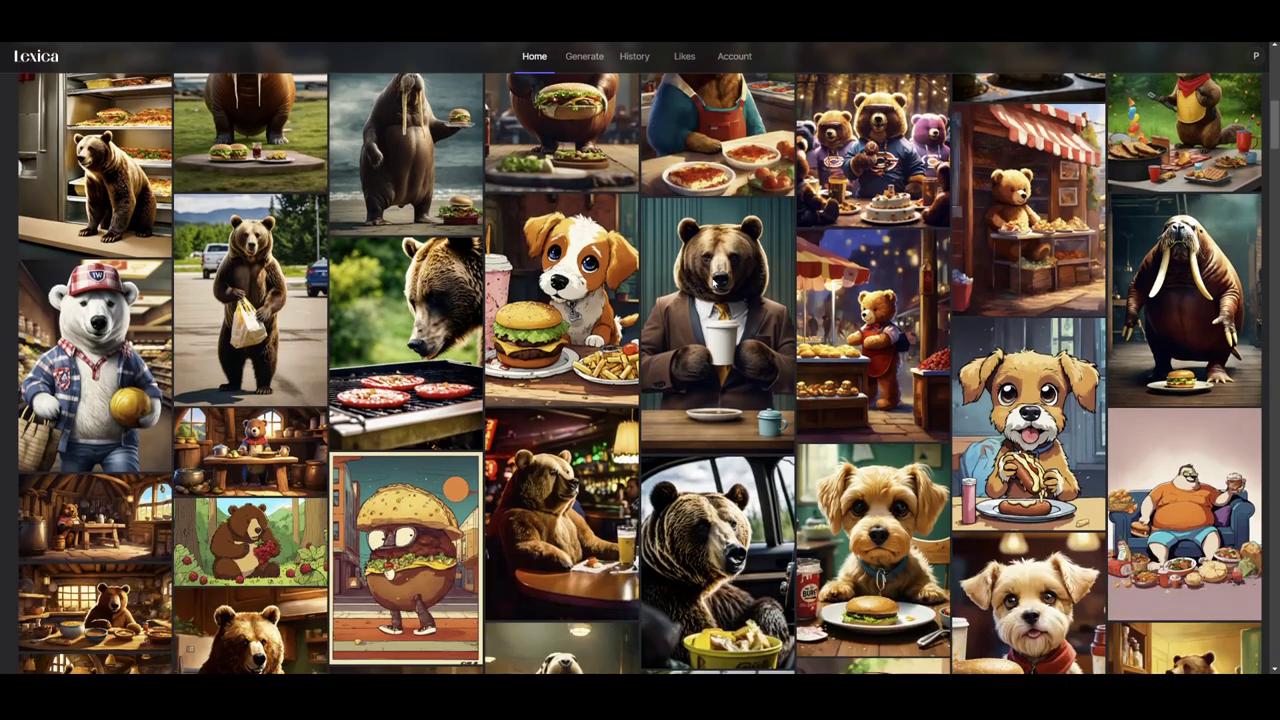
{"action": "scroll", "coordinate": [272, 316], "scroll_direction": "up", "scroll_amount": 1}
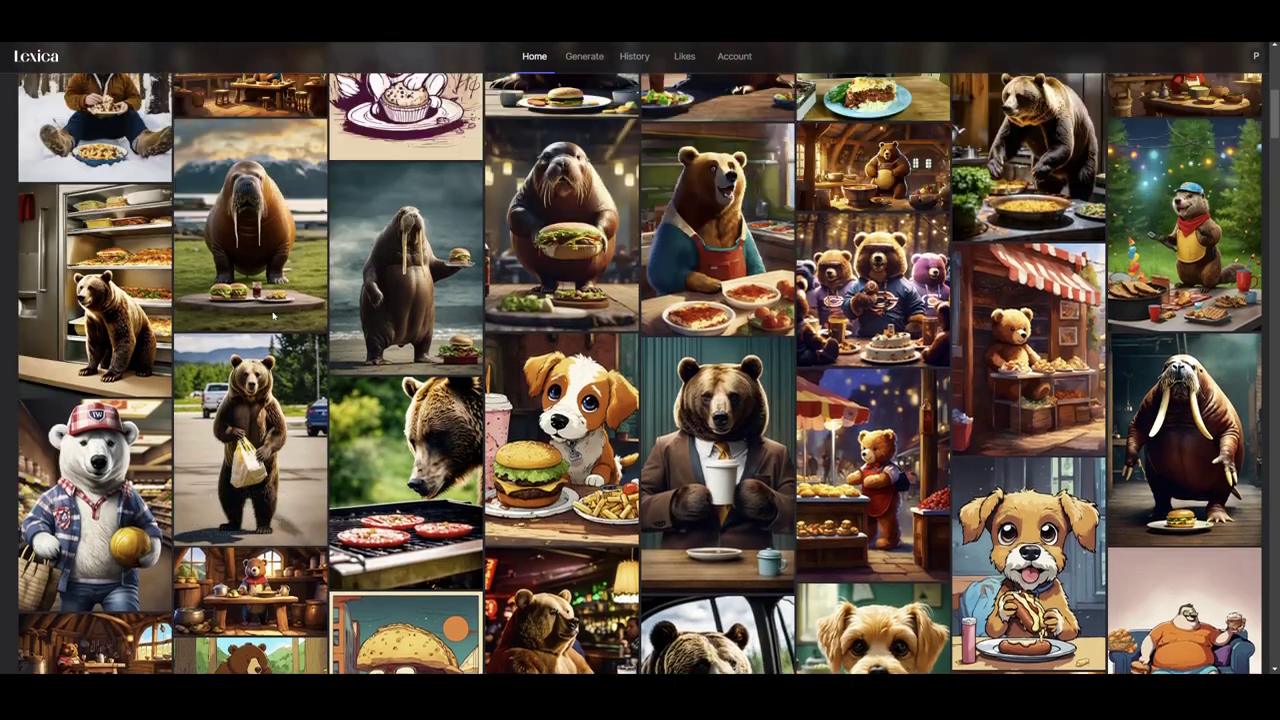
{"action": "scroll", "coordinate": [272, 316], "scroll_direction": "up", "scroll_amount": 5}
{"action": "scroll", "coordinate": [702, 370], "scroll_direction": "down", "scroll_amount": 3}
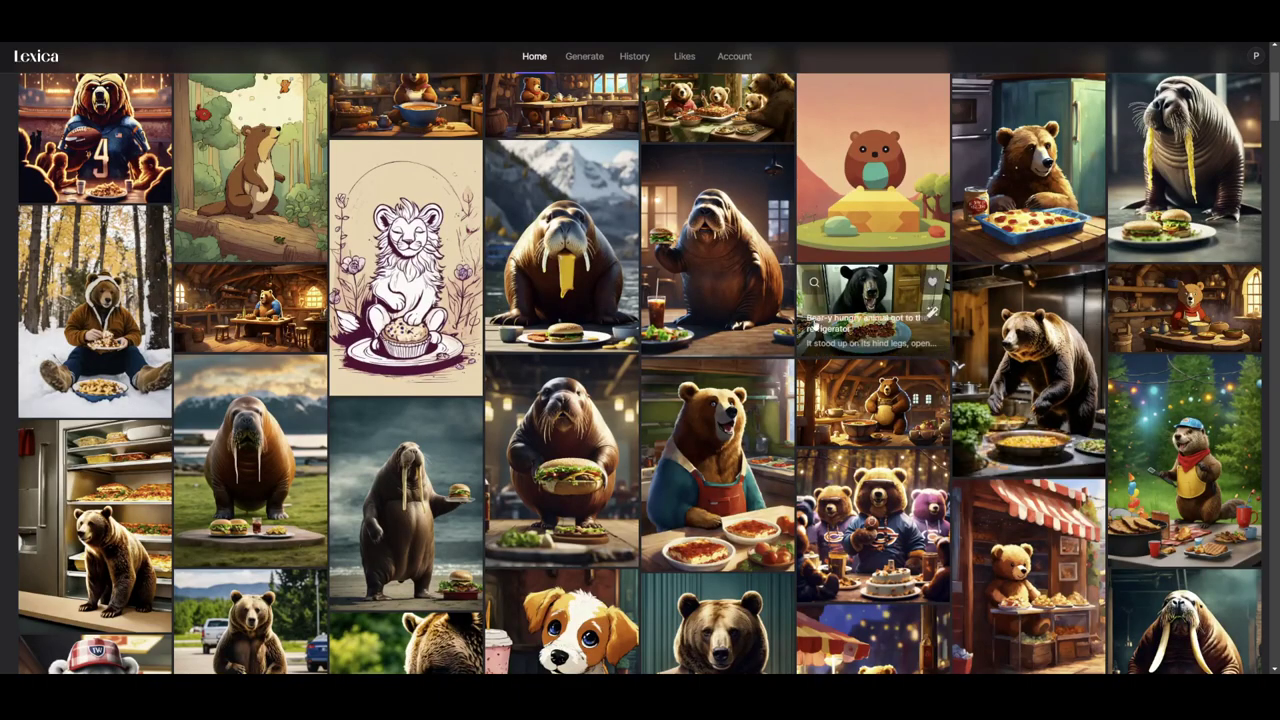
{"action": "scroll", "coordinate": [815, 325], "scroll_direction": "down", "scroll_amount": 5}
{"action": "scroll", "coordinate": [1090, 112], "scroll_direction": "up", "scroll_amount": 6}
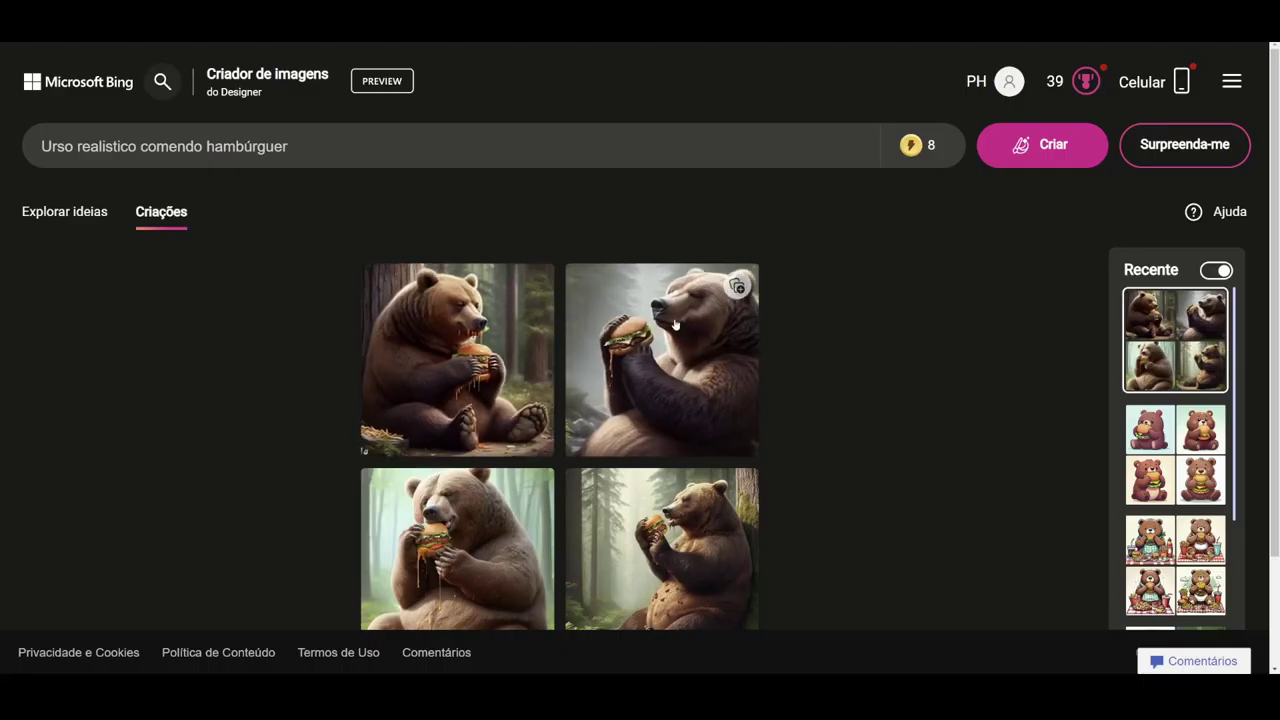
In Bing's image creator, open the "Urso realistico comendo hambúrguer" result of the pale brown bear facing forward and download it
{"action": "left_click_drag", "start_coordinate": [50, 146], "coordinate": [290, 146]}
{"action": "scroll", "coordinate": [525, 283], "scroll_direction": "down", "scroll_amount": 1}
{"action": "scroll", "coordinate": [525, 283], "scroll_direction": "down", "scroll_amount": 1}
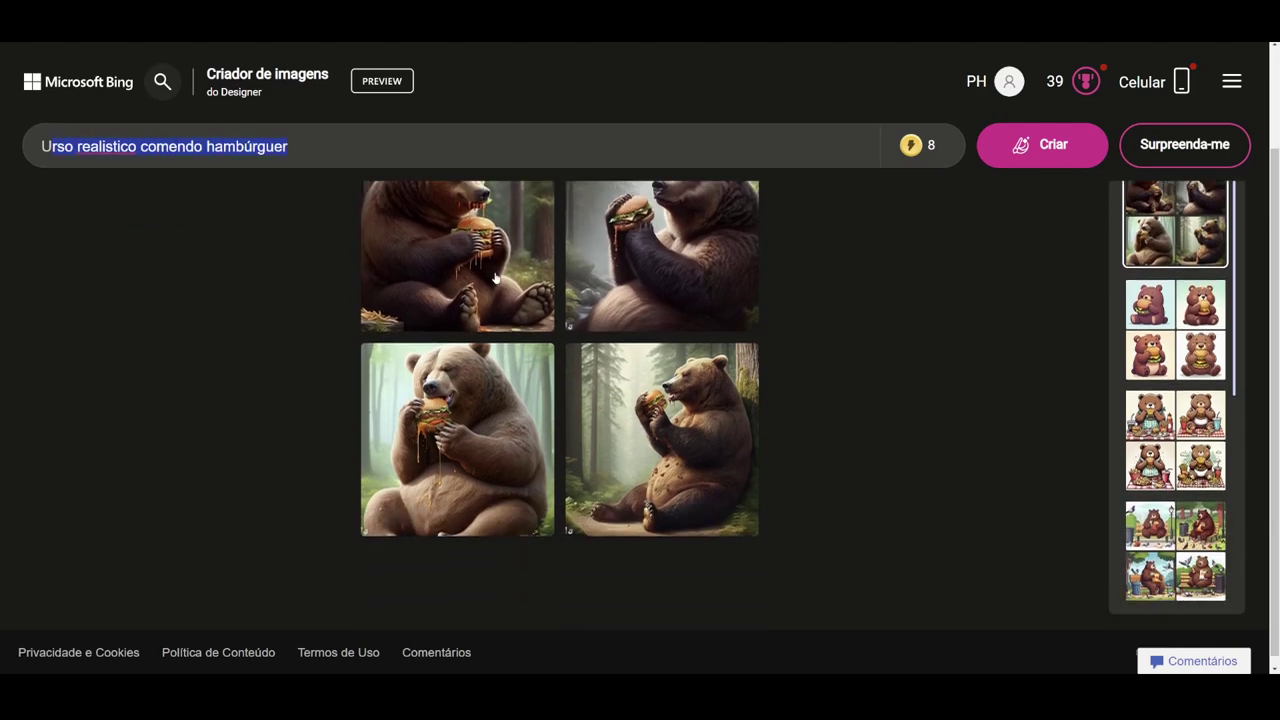
{"action": "left_click", "coordinate": [462, 412]}
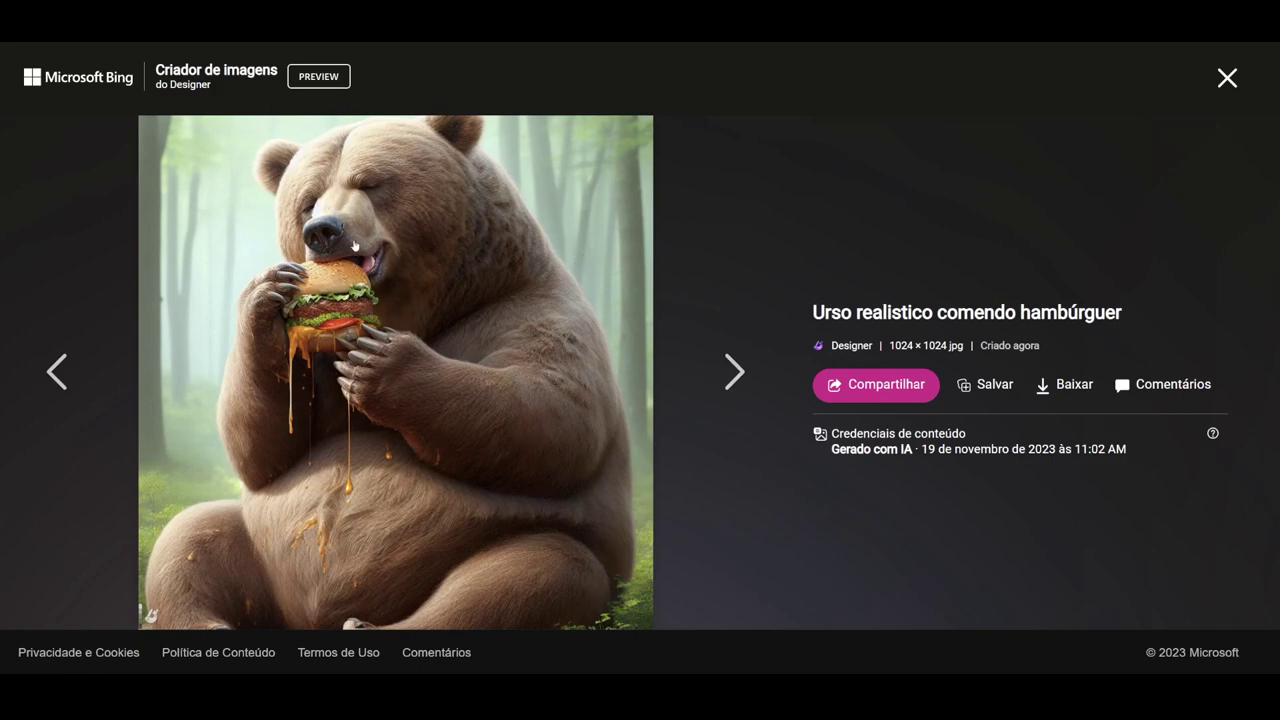
{"action": "left_click", "coordinate": [1070, 386]}
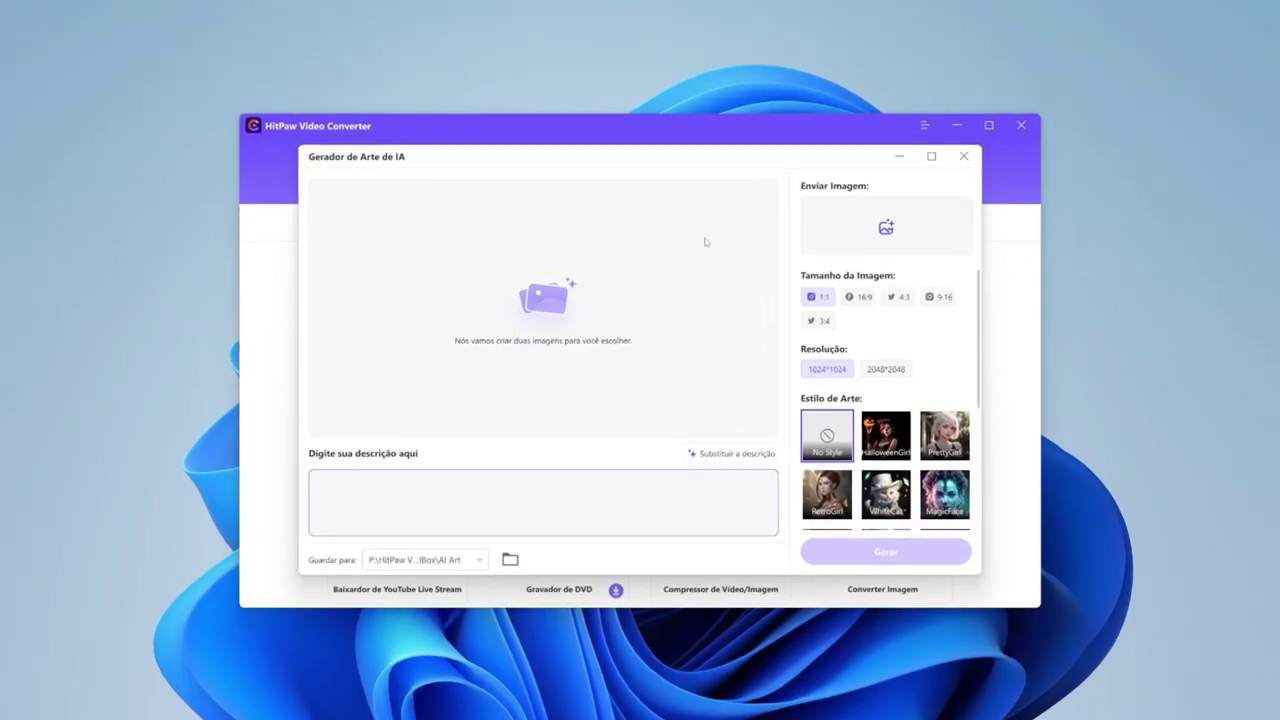
In HitPaw Video Converter's AI art generator, enter the description "urso comendo hambúrguer"
{"action": "left_click", "coordinate": [547, 495]}
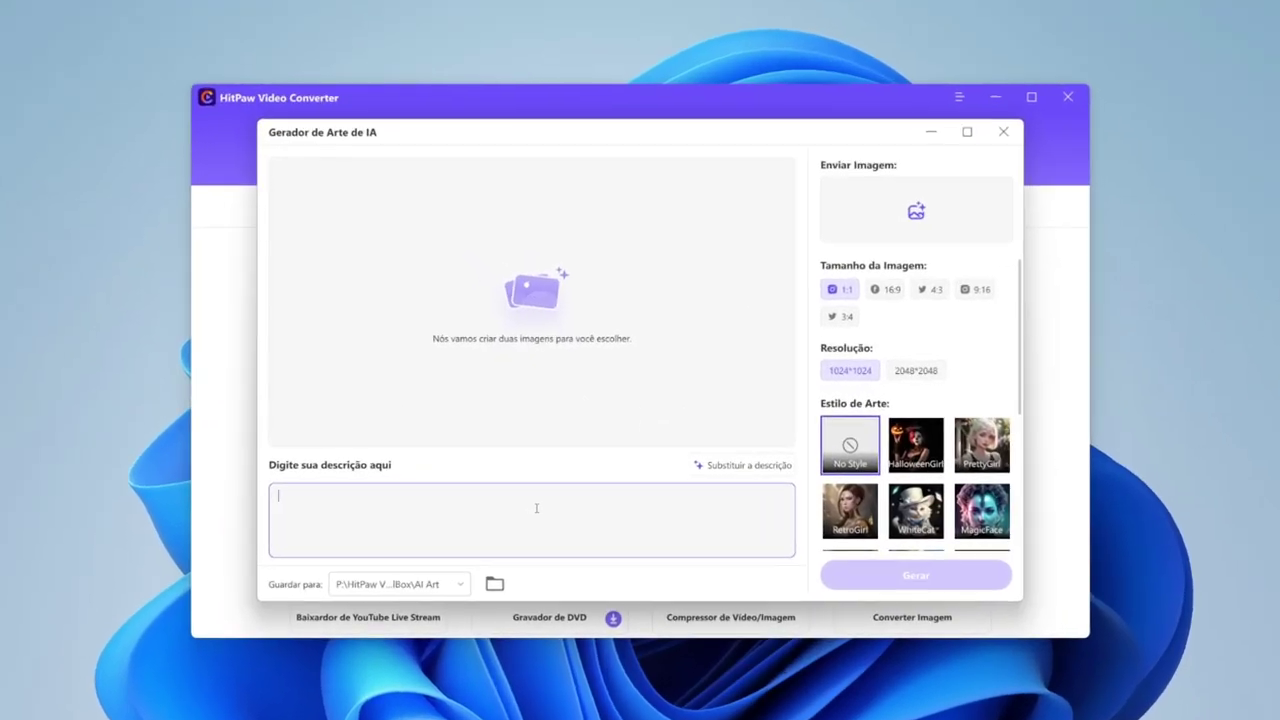
{"action": "type", "text": "urso"}
{"action": "type", "text": " comendo"}
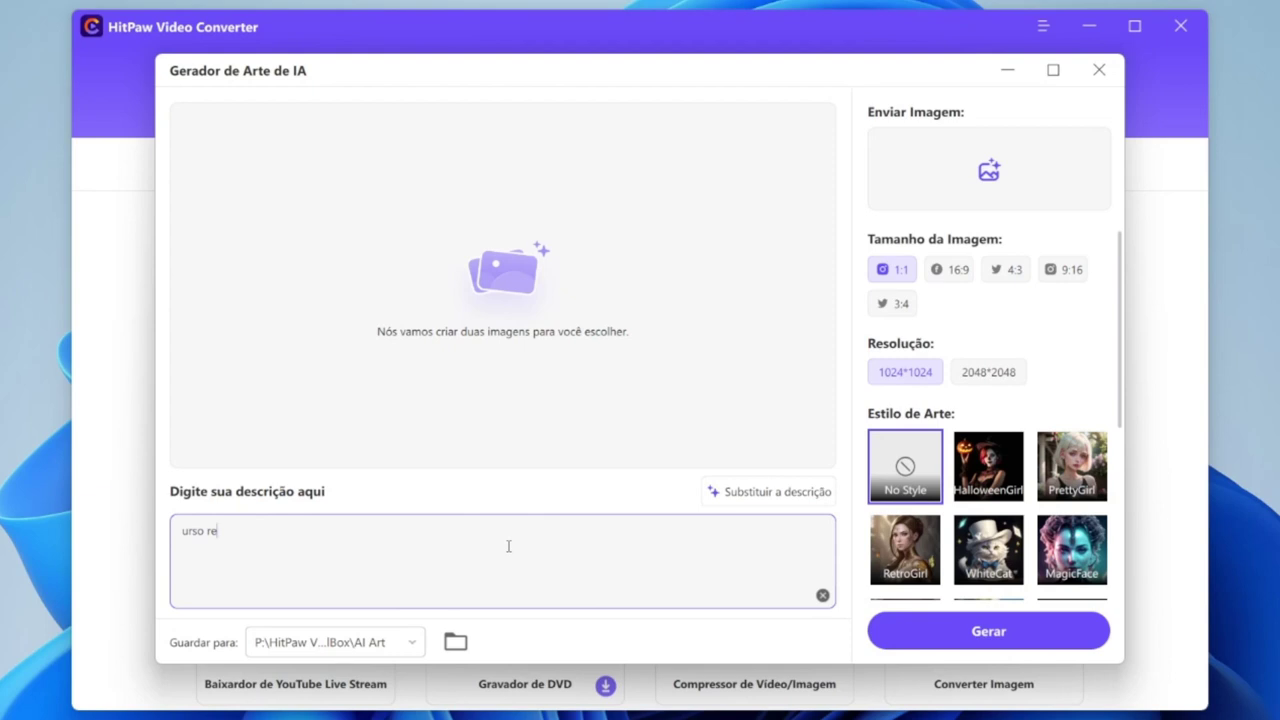
{"action": "type", "text": "omendo hambúrguer"}
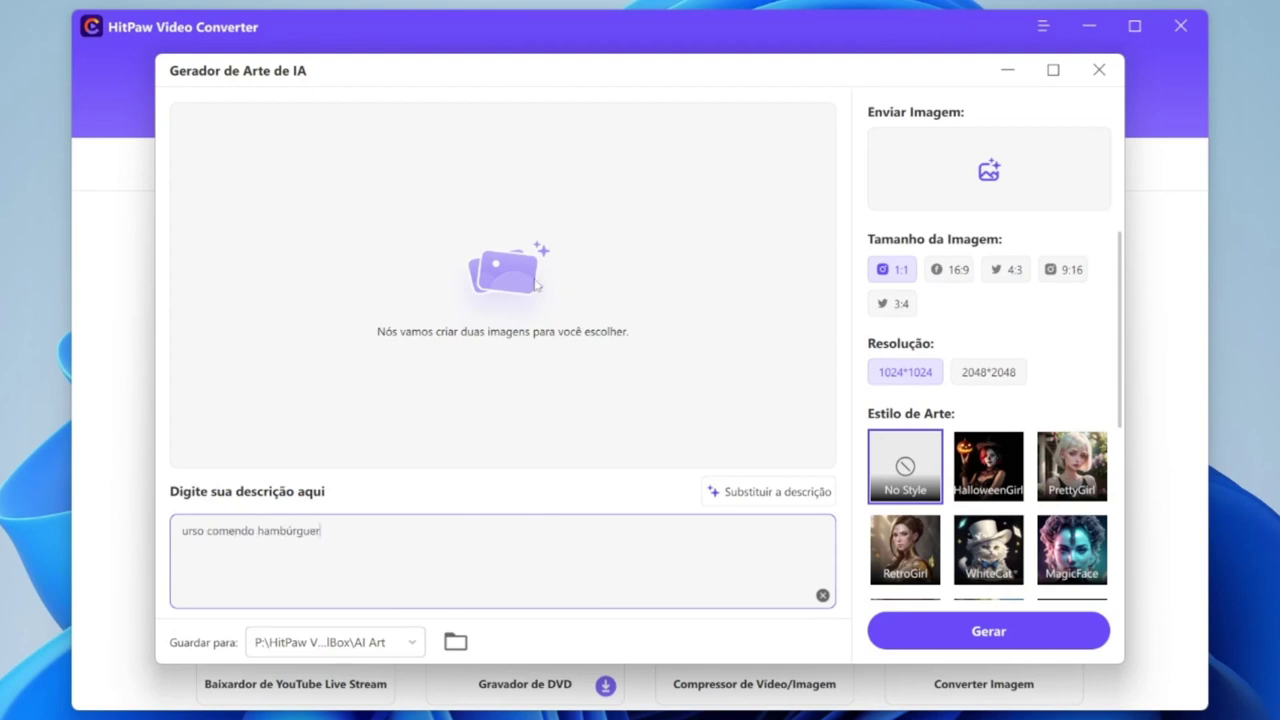
Set the image size to 16:9 and the resolution to 3840*2048 with no art style, and generate the images
{"action": "left_click", "coordinate": [900, 455]}
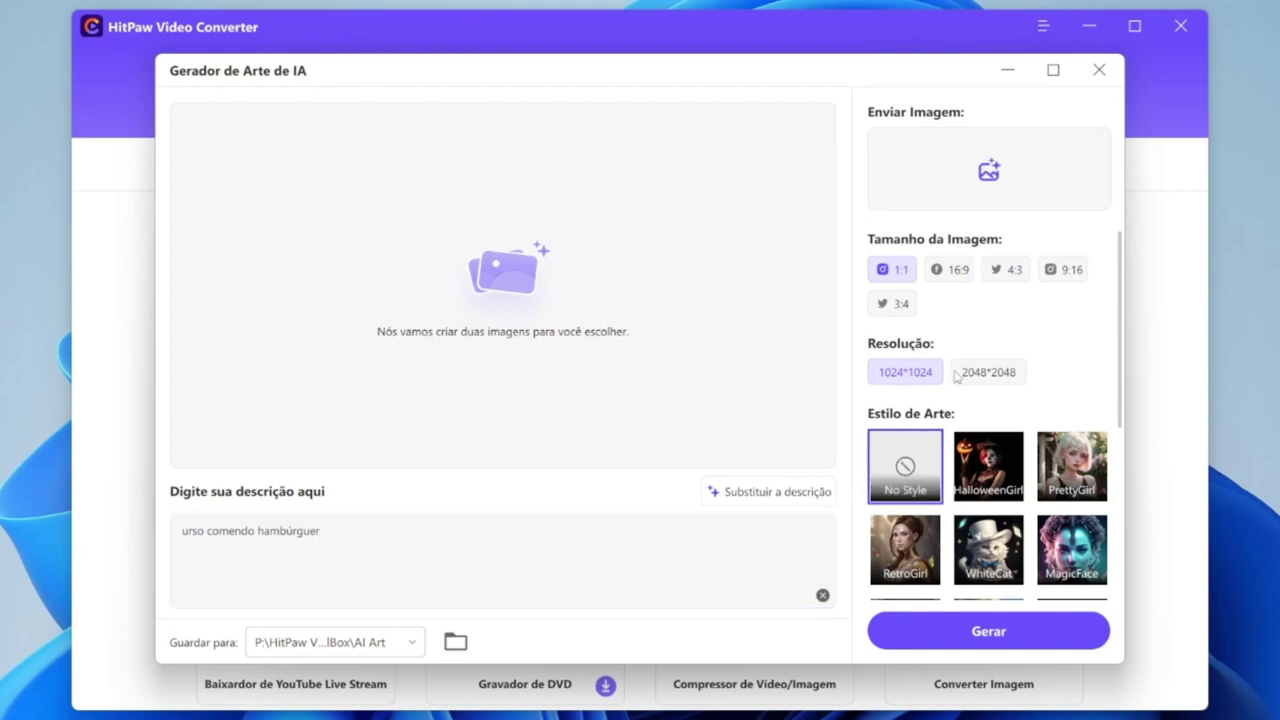
{"action": "left_click", "coordinate": [952, 270]}
{"action": "left_click", "coordinate": [1072, 372]}
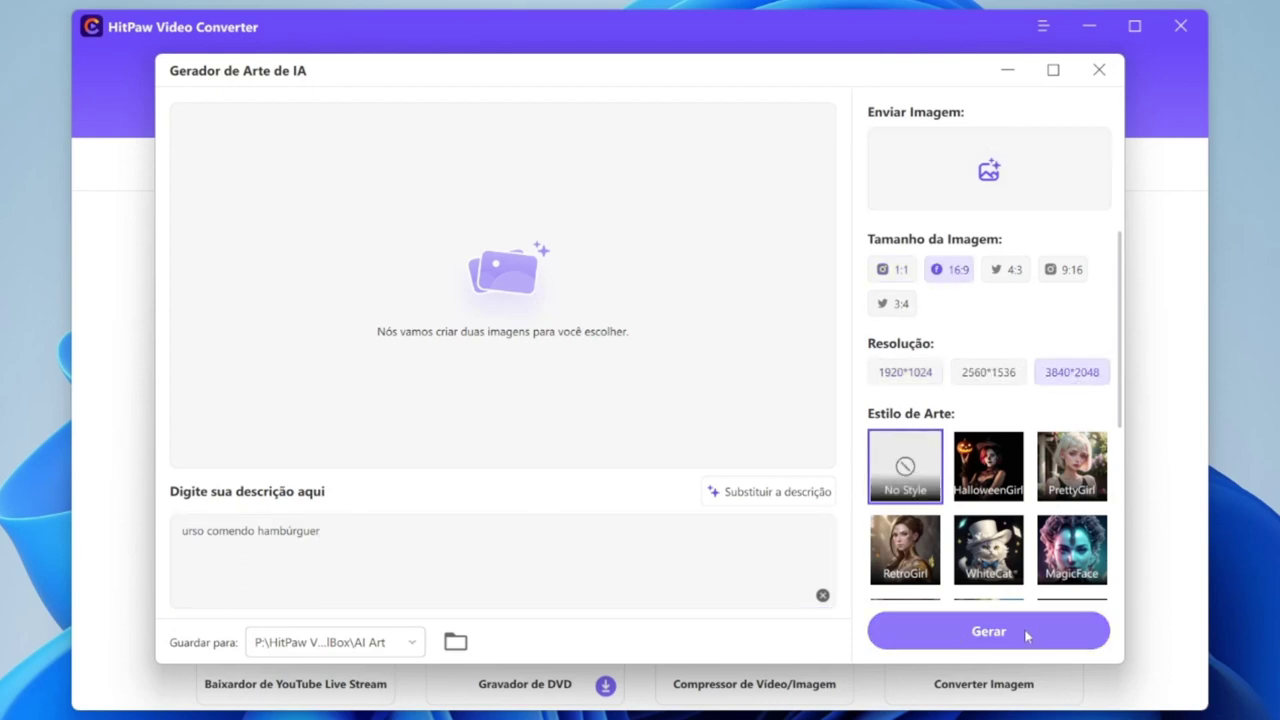
{"action": "left_click", "coordinate": [963, 632]}
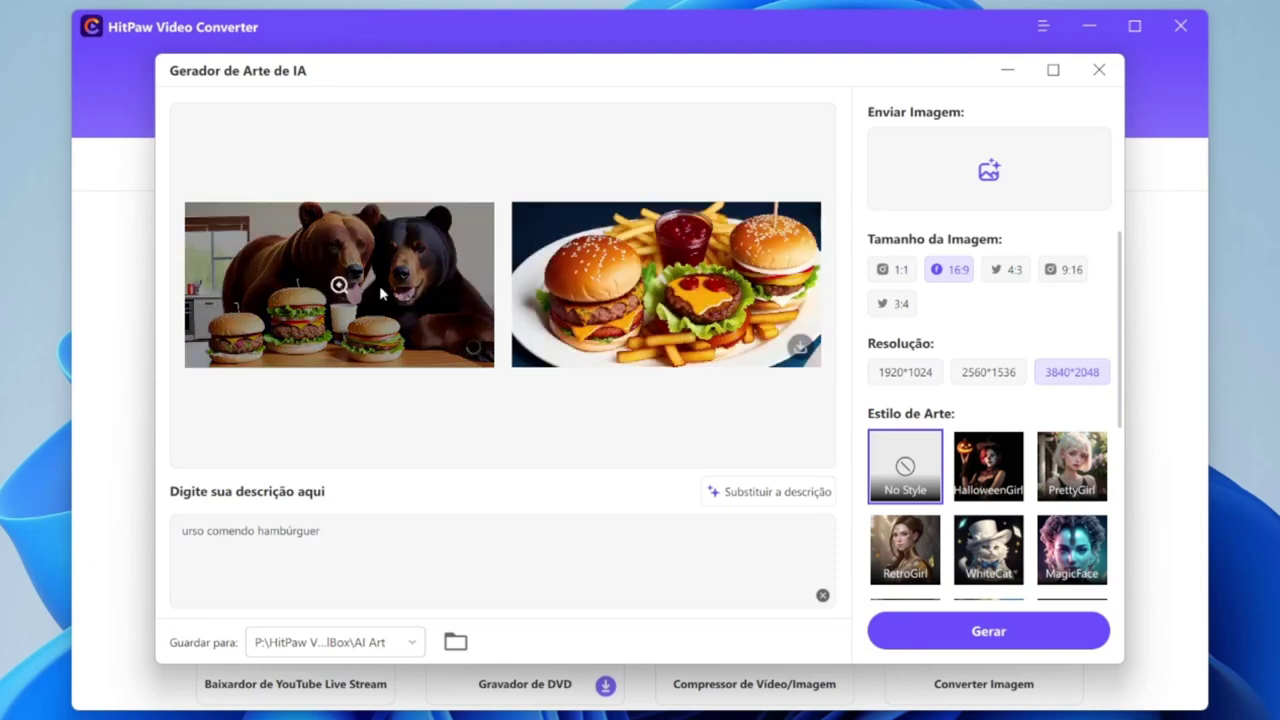
Save the generated picture of two bears with hamburgers and close the output folder window
{"action": "left_click", "coordinate": [474, 347]}
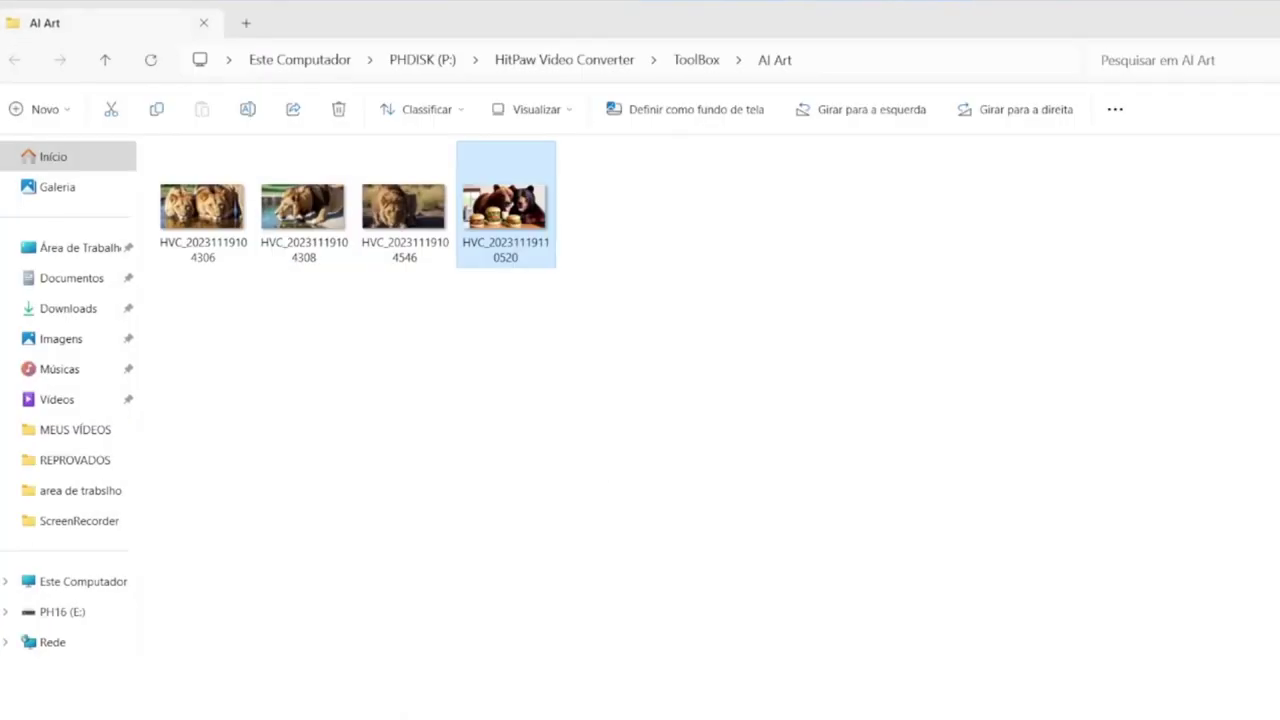
{"action": "key", "text": "alt+F4"}
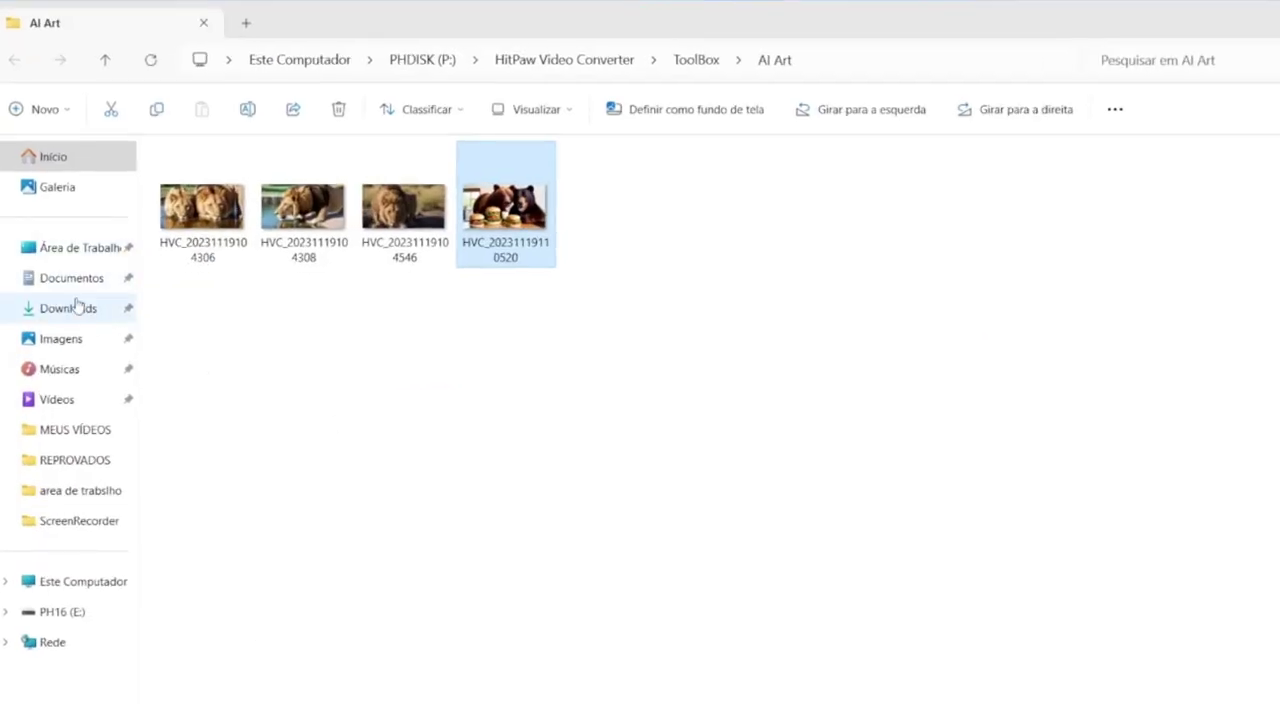
Upload the realistic bear eating a hamburger from the Downloads folder as the art generator's reference image
{"action": "left_click", "coordinate": [70, 306]}
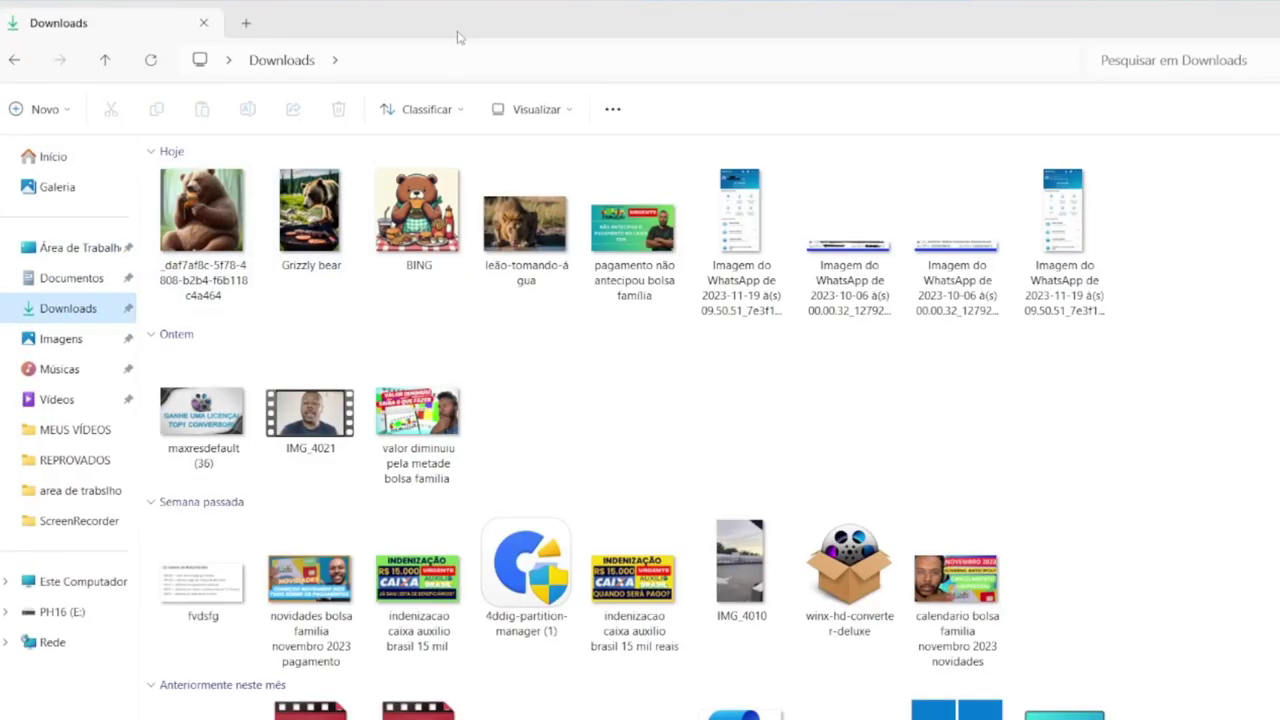
{"action": "left_click_drag", "start_coordinate": [457, 34], "coordinate": [636, 113]}
{"action": "left_click", "coordinate": [394, 329]}
{"action": "left_click_drag", "start_coordinate": [560, 123], "coordinate": [561, 460]}
{"action": "left_click_drag", "start_coordinate": [370, 662], "coordinate": [883, 370]}
{"action": "left_click_drag", "start_coordinate": [825, 460], "coordinate": [409, 405]}
{"action": "left_click", "coordinate": [984, 168]}
{"action": "double_click", "coordinate": [391, 262]}
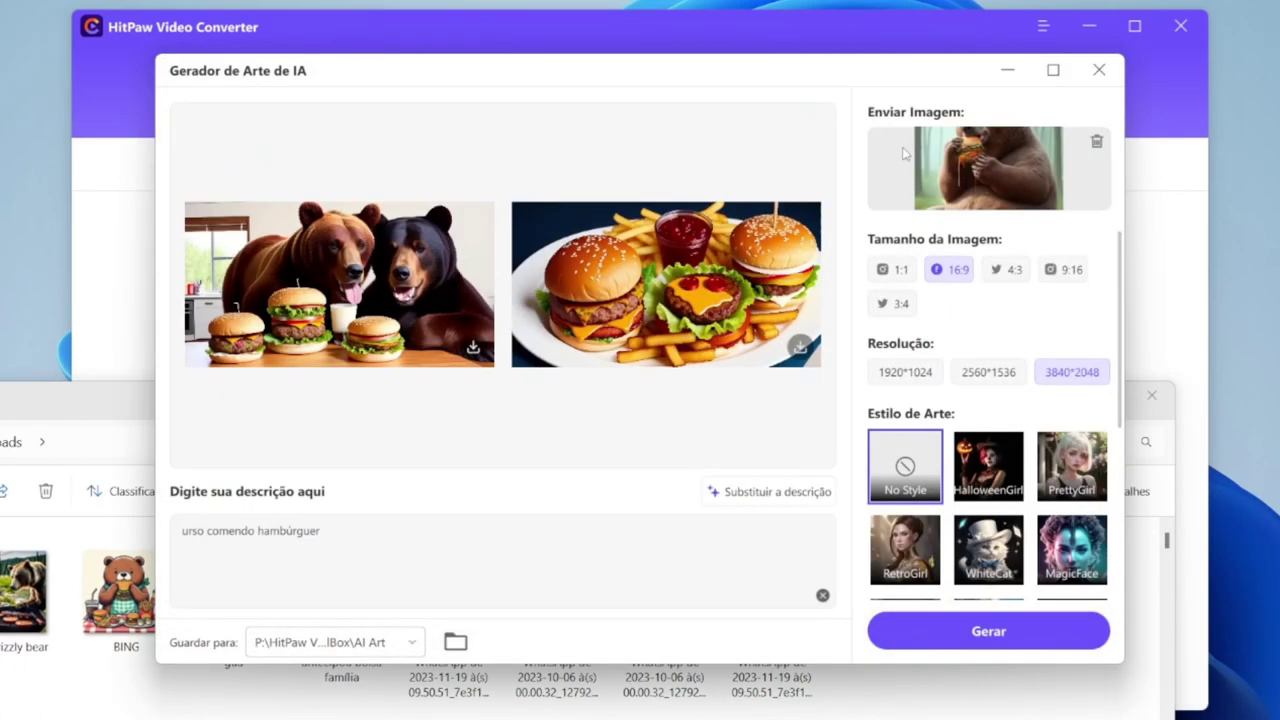
Clear the file window away from the art generator and generate new images from the uploaded bear picture
{"action": "left_click_drag", "start_coordinate": [103, 415], "coordinate": [273, 580]}
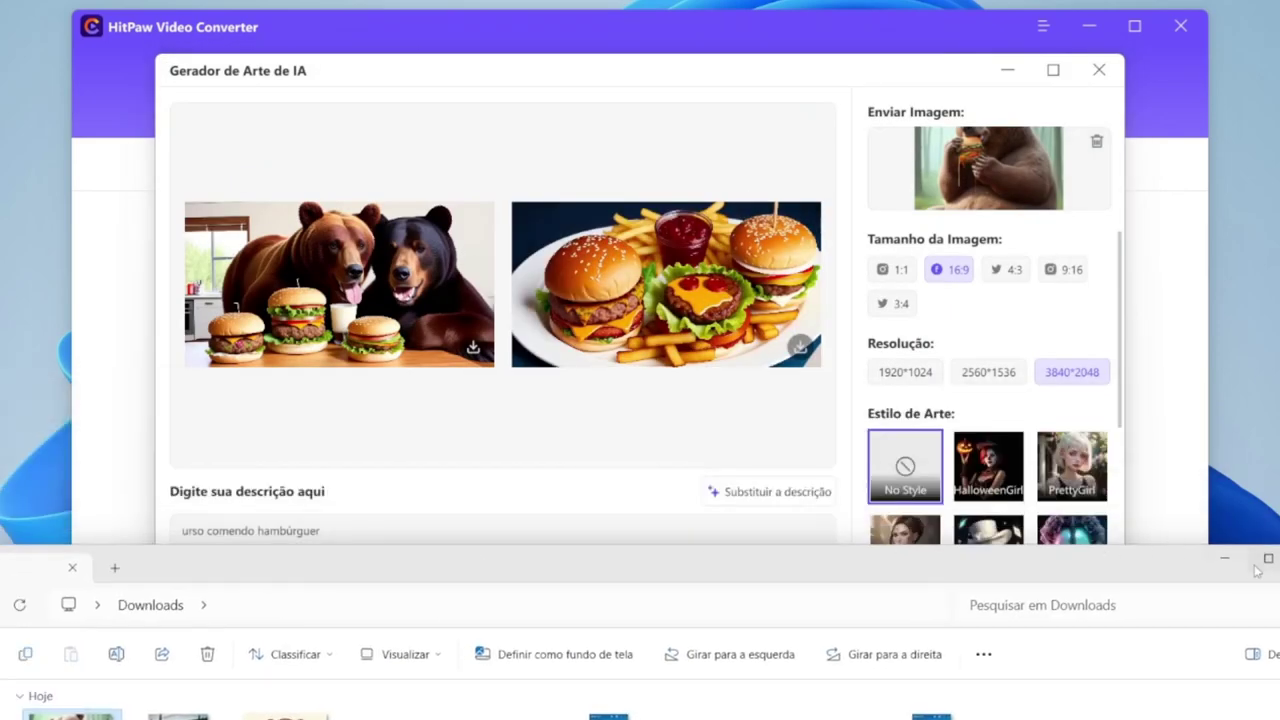
{"action": "left_click", "coordinate": [1262, 560]}
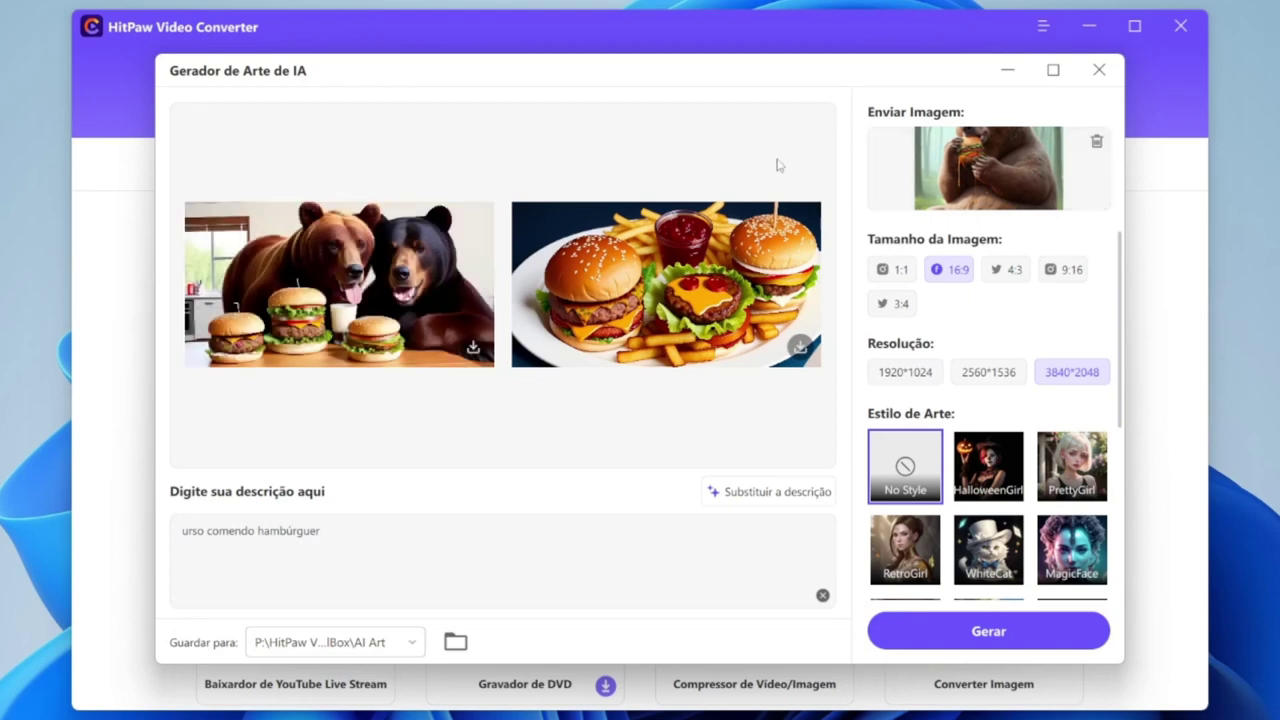
{"action": "left_click", "coordinate": [986, 631]}
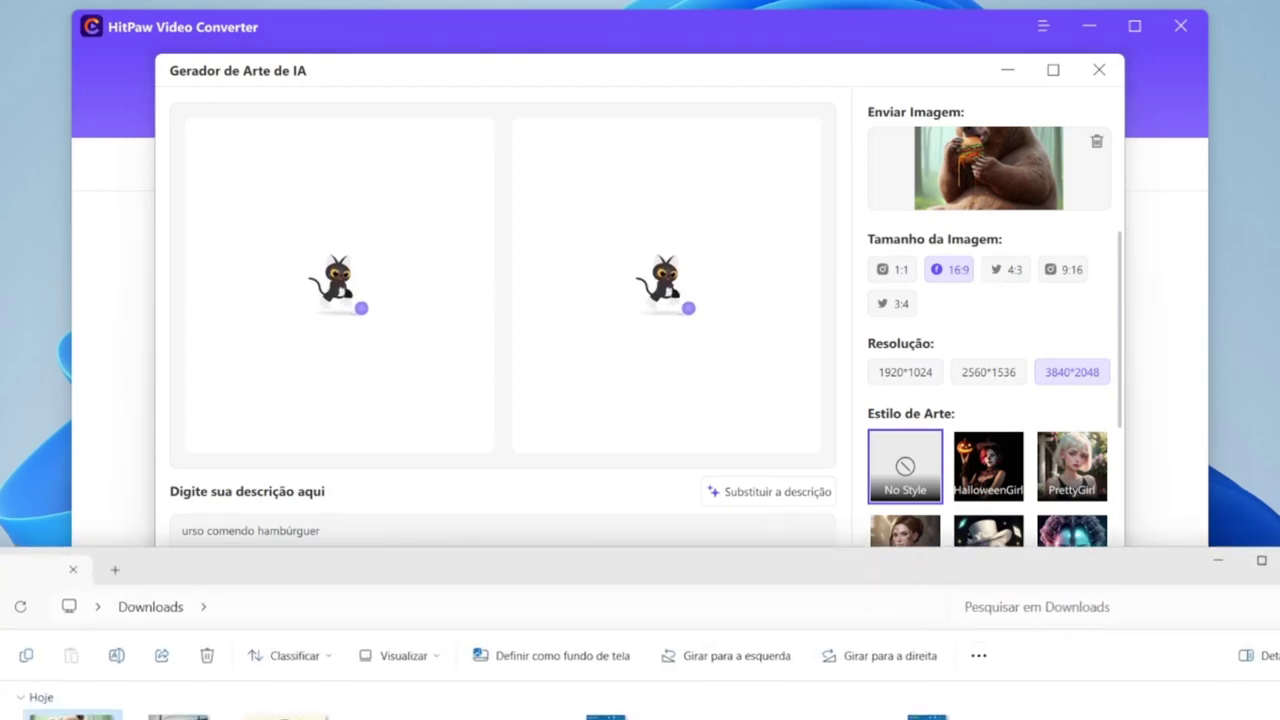
Bring the Downloads folder back into view and compare the realistic bear with a hamburger against the Grizzly bear picture at full size
{"action": "left_click_drag", "start_coordinate": [551, 568], "coordinate": [735, 50]}
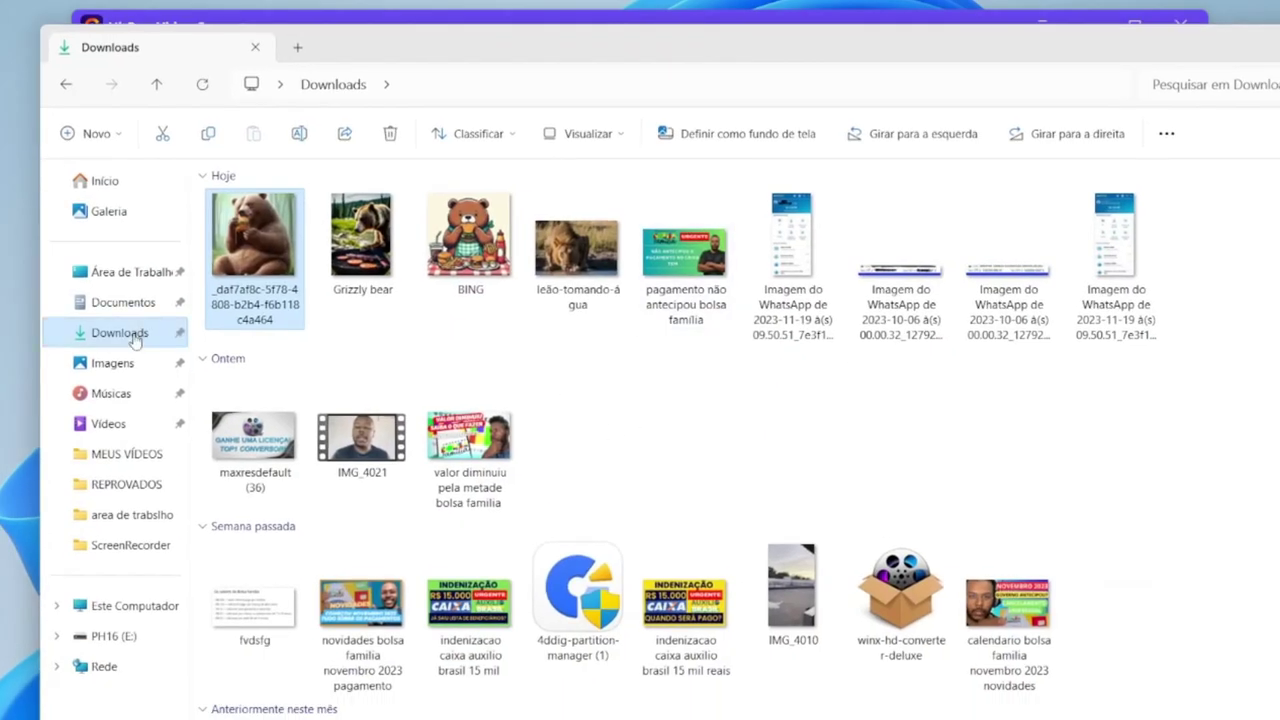
{"action": "double_click", "coordinate": [252, 234]}
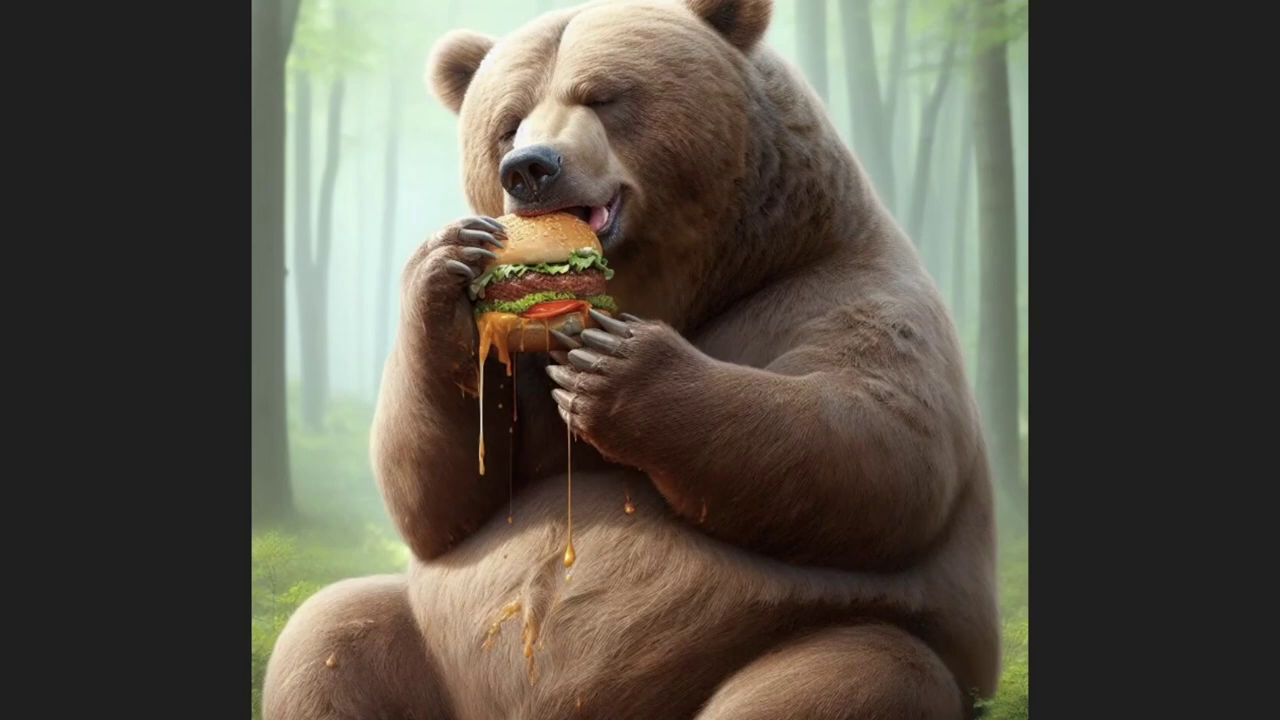
{"action": "key", "text": "Right"}
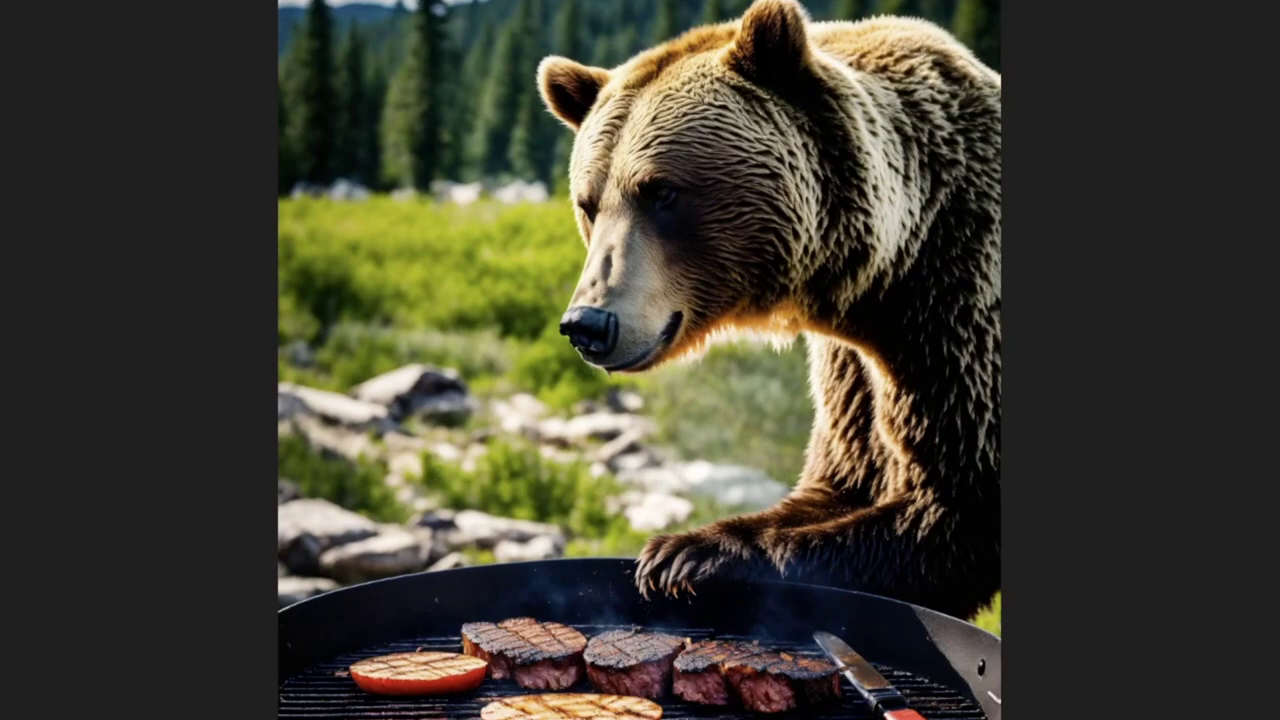
{"action": "key", "text": "Left"}
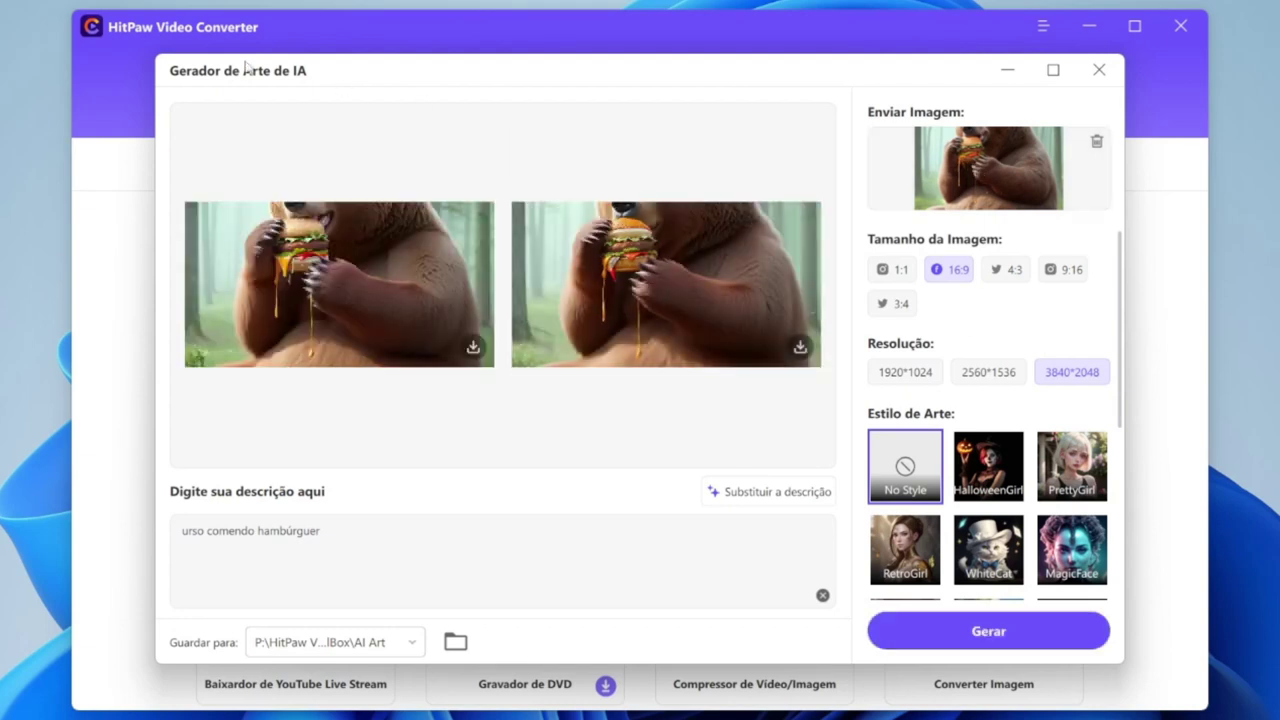
Save the first image generated from the uploaded bear picture and view the saved bear images from the AI Art folder
{"action": "left_click", "coordinate": [474, 350]}
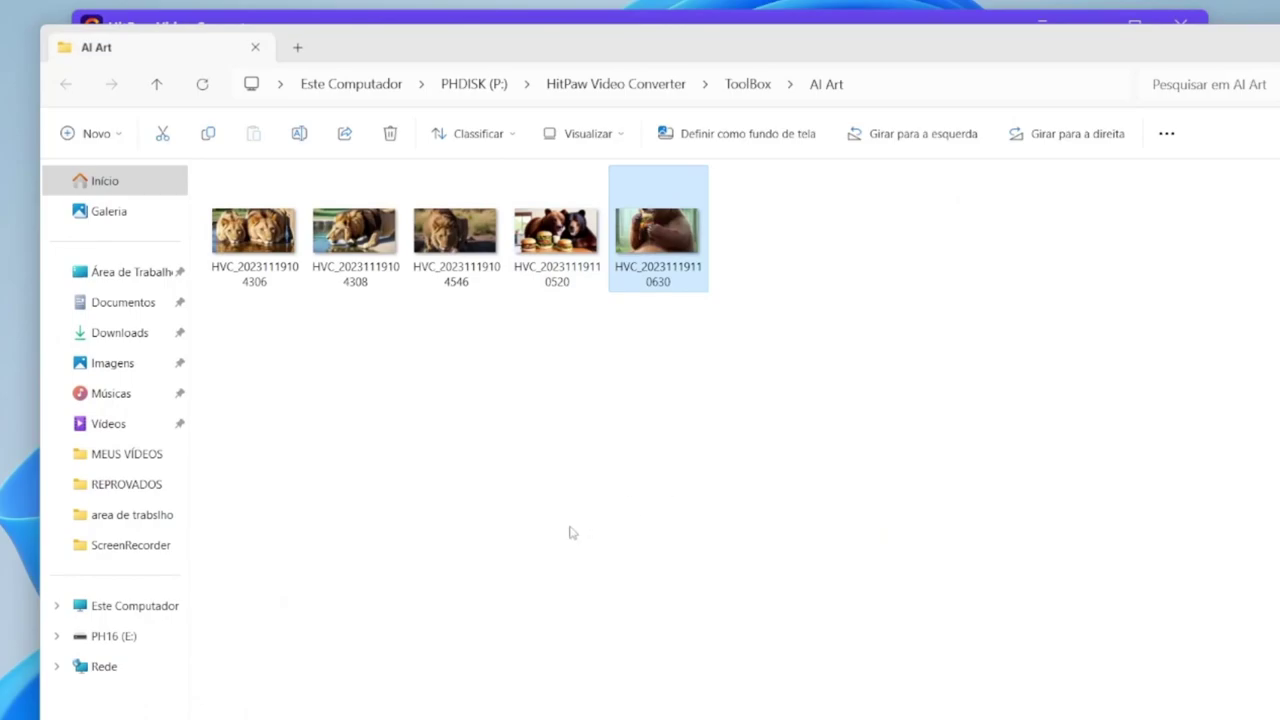
{"action": "double_click", "coordinate": [556, 235]}
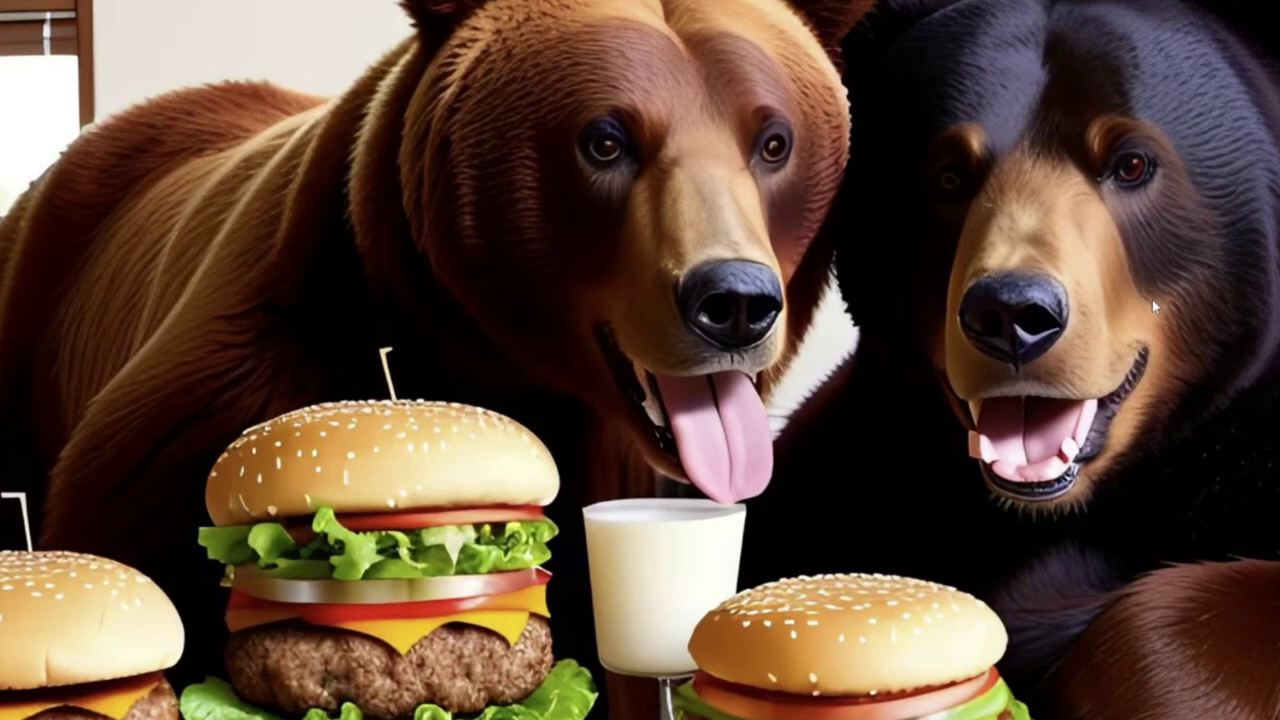
{"action": "key", "text": "Right"}
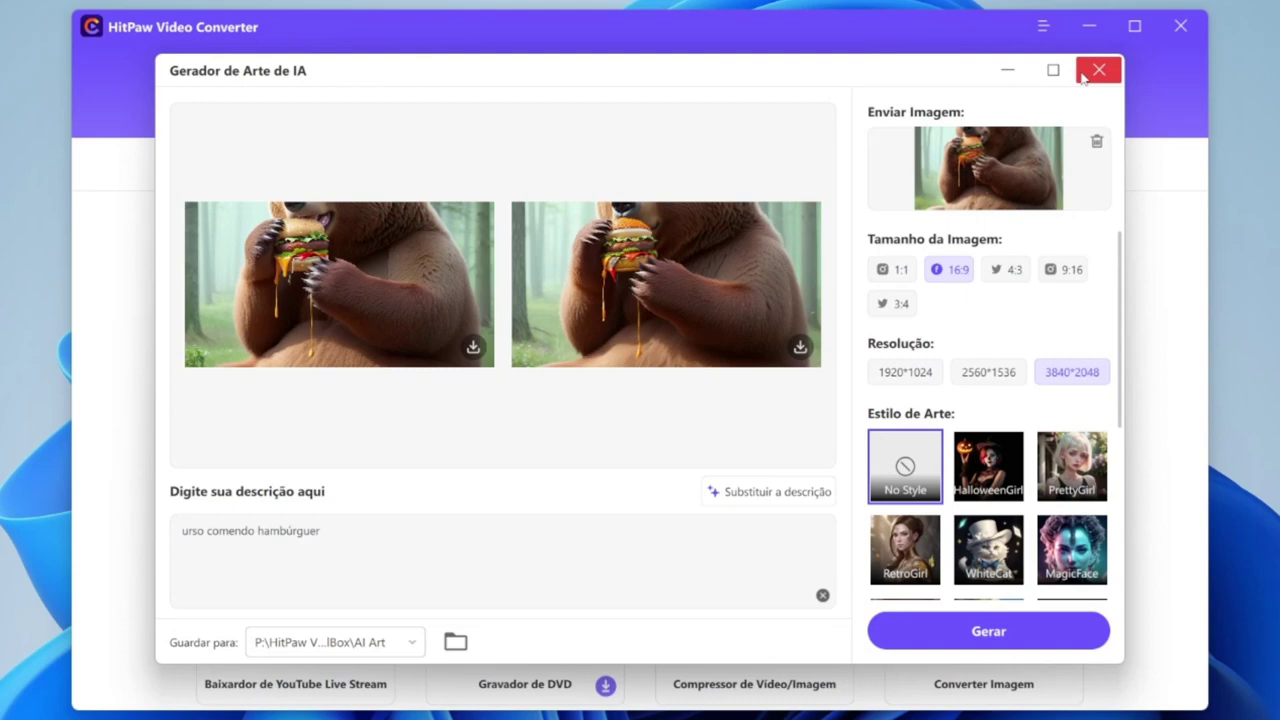
Remove the uploaded reference picture and generate new images of the same description in the Realistic art style
{"action": "left_click", "coordinate": [1097, 142]}
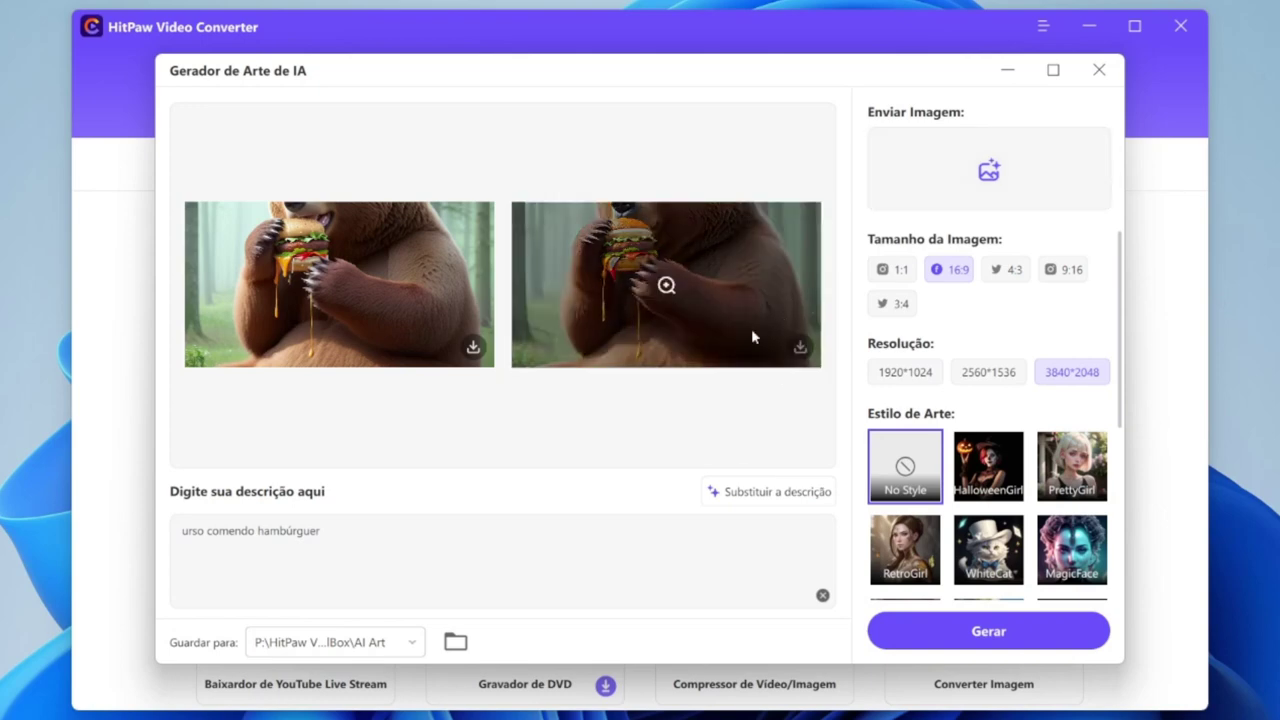
{"action": "scroll", "coordinate": [975, 362], "scroll_direction": "down", "scroll_amount": 5}
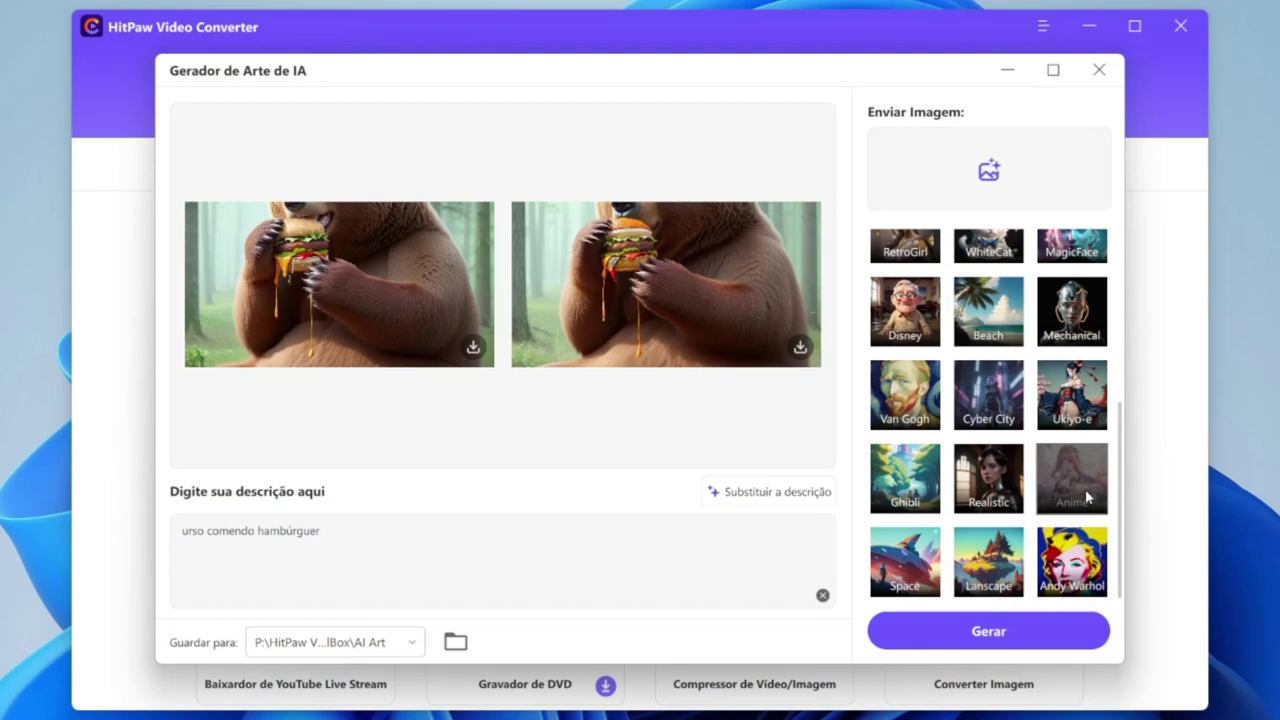
{"action": "scroll", "coordinate": [1085, 489], "scroll_direction": "up", "scroll_amount": 5}
{"action": "scroll", "coordinate": [1080, 430], "scroll_direction": "down", "scroll_amount": 5}
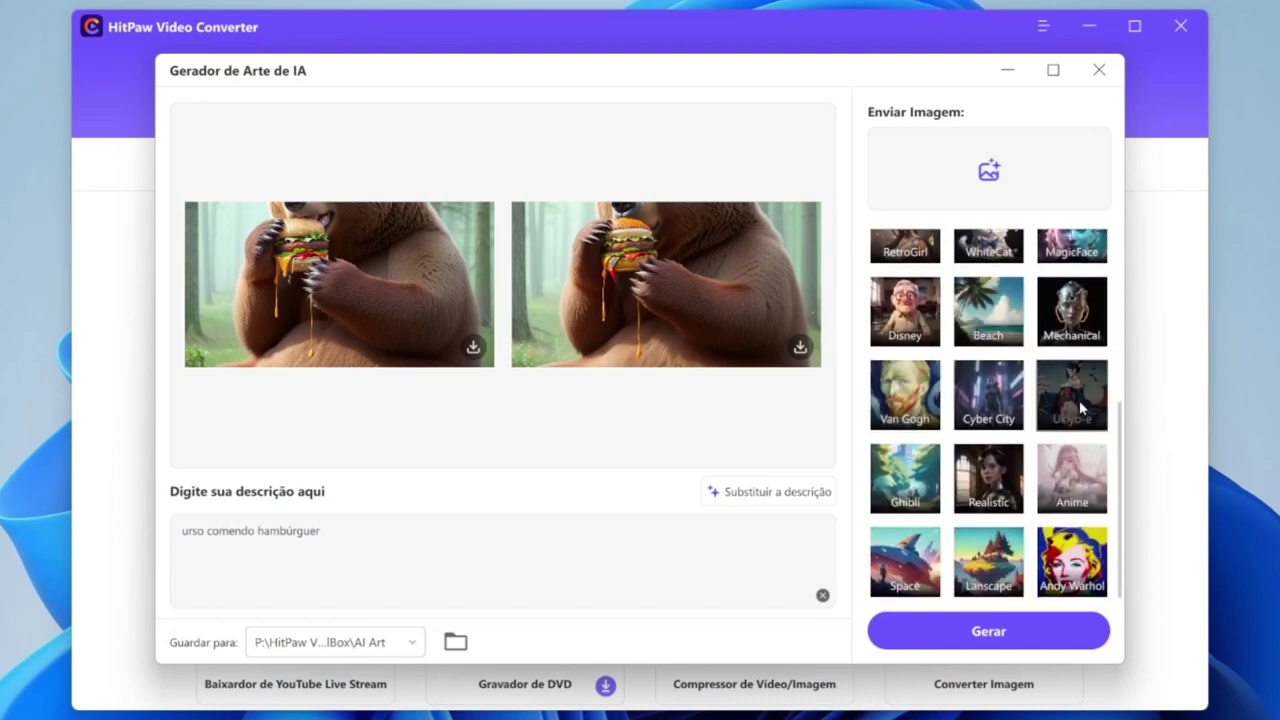
{"action": "scroll", "coordinate": [989, 553], "scroll_direction": "up", "scroll_amount": 1}
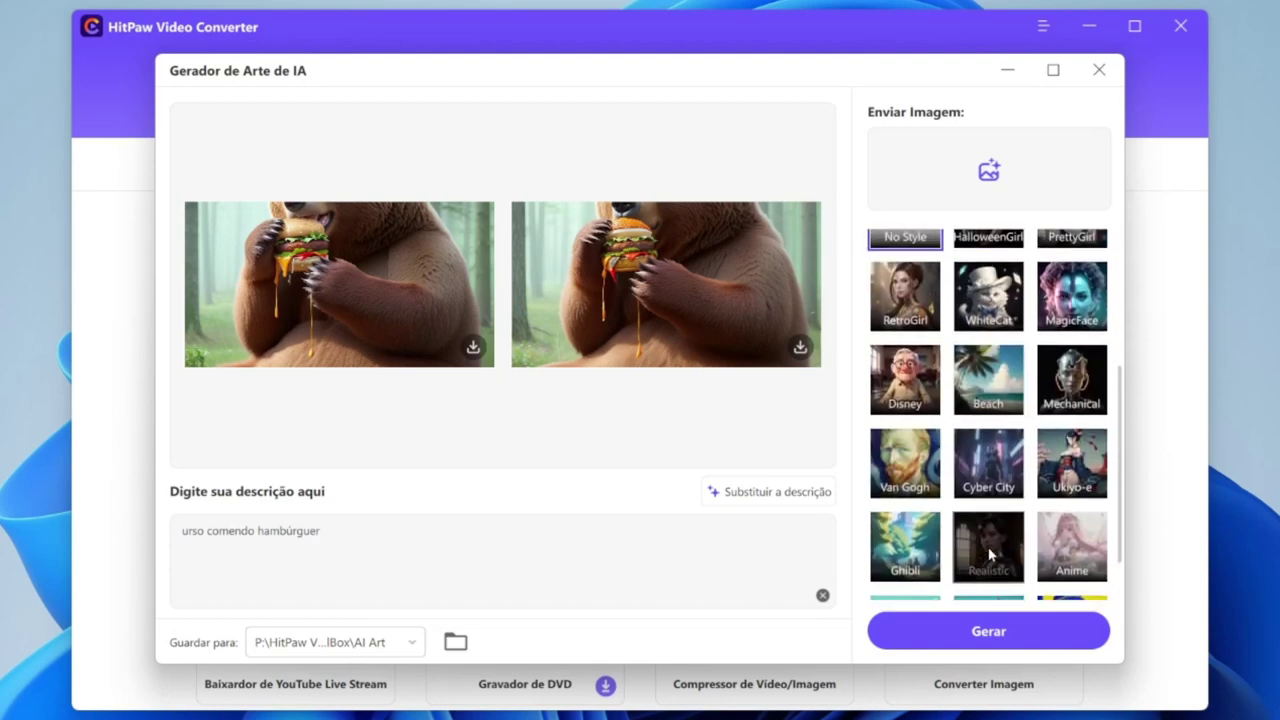
{"action": "scroll", "coordinate": [995, 553], "scroll_direction": "up", "scroll_amount": 2}
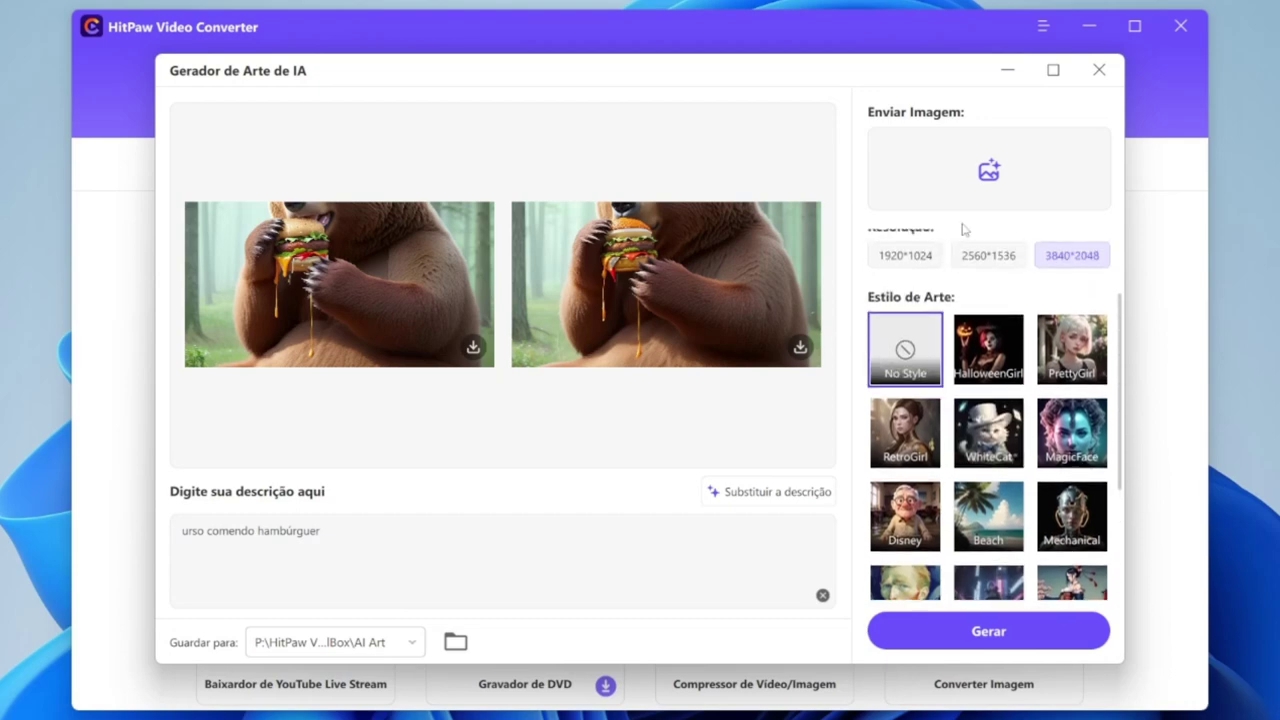
{"action": "scroll", "coordinate": [911, 483], "scroll_direction": "down", "scroll_amount": 3}
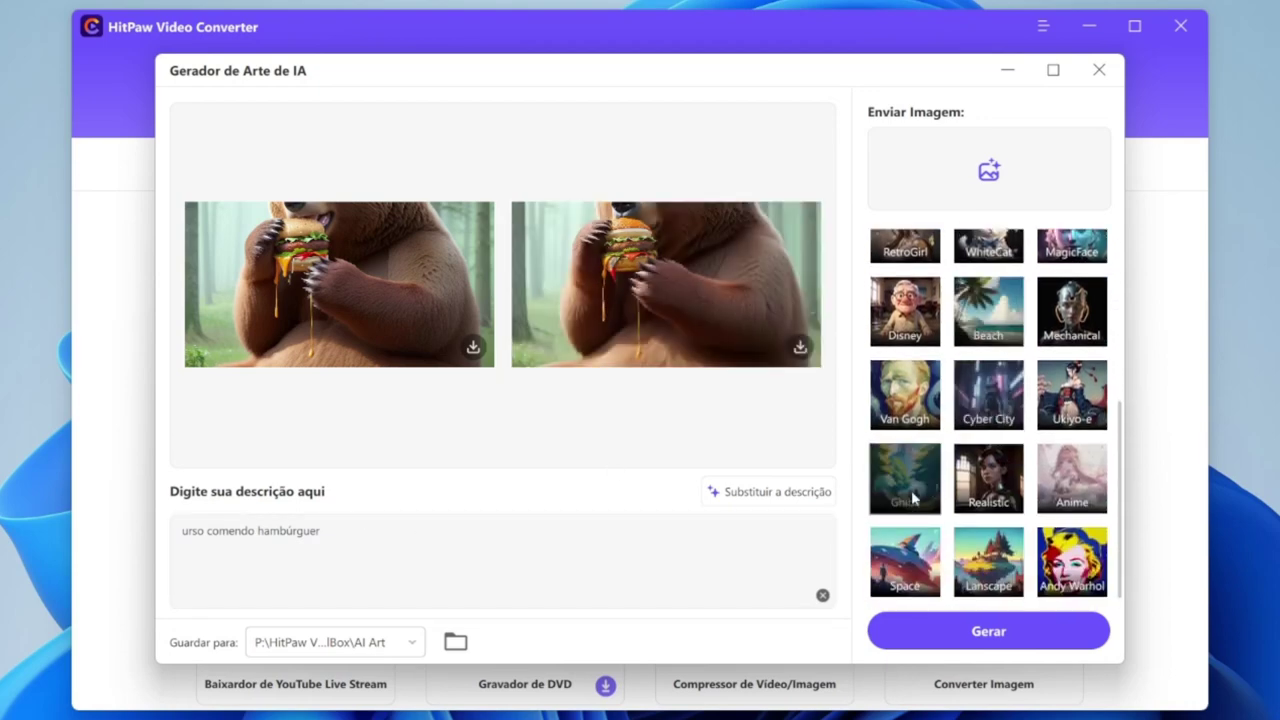
{"action": "left_click", "coordinate": [990, 485]}
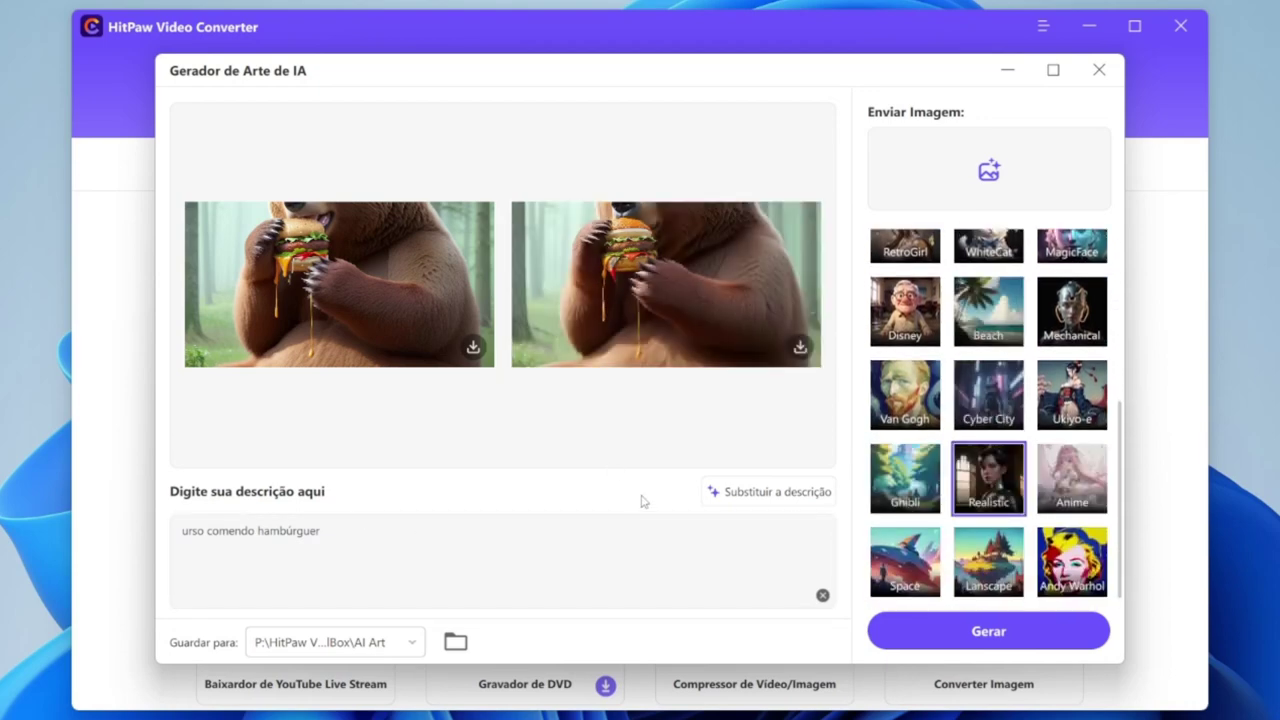
{"action": "left_click", "coordinate": [924, 638]}
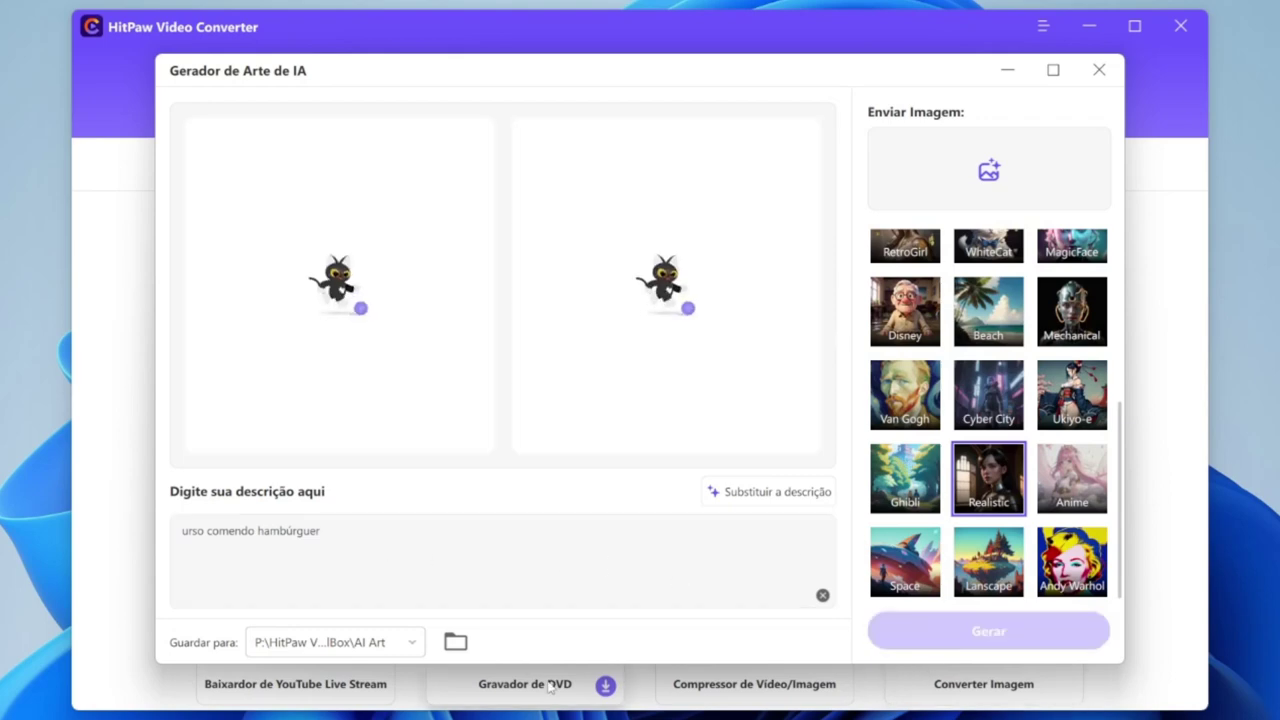
{"action": "scroll", "coordinate": [1020, 372], "scroll_direction": "up", "scroll_amount": 5}
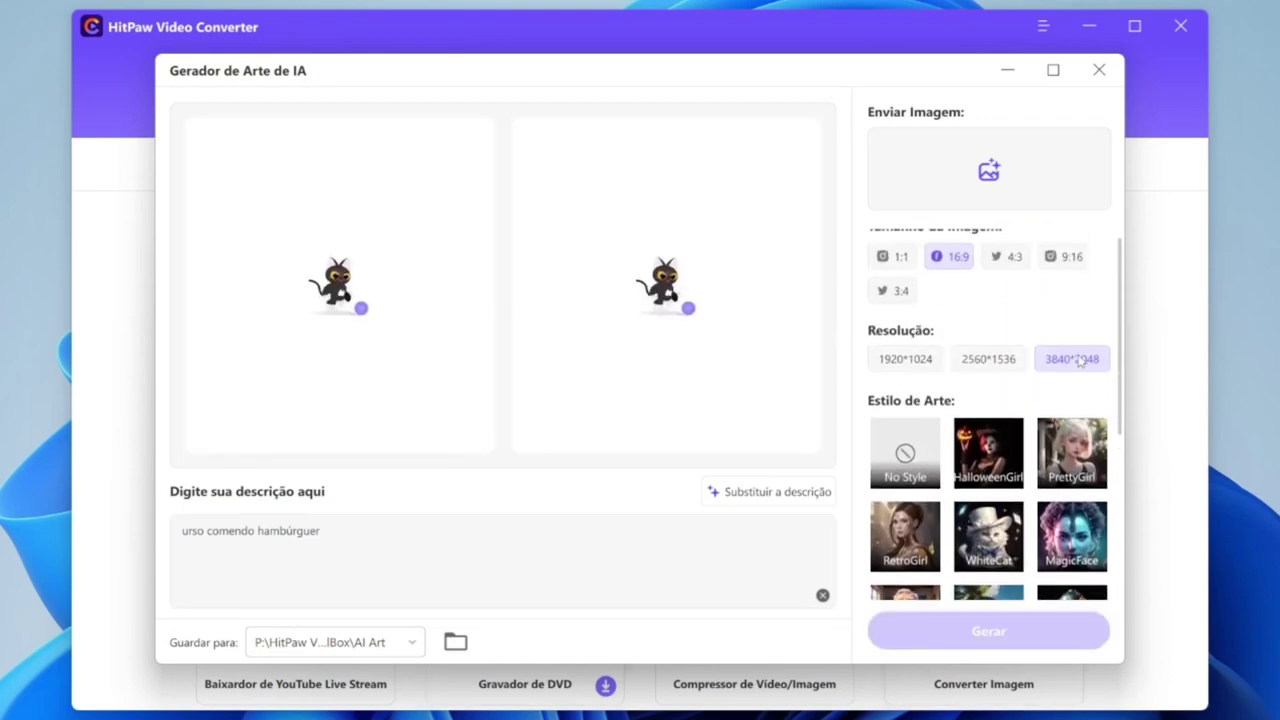
{"action": "scroll", "coordinate": [1020, 372], "scroll_direction": "down", "scroll_amount": 1}
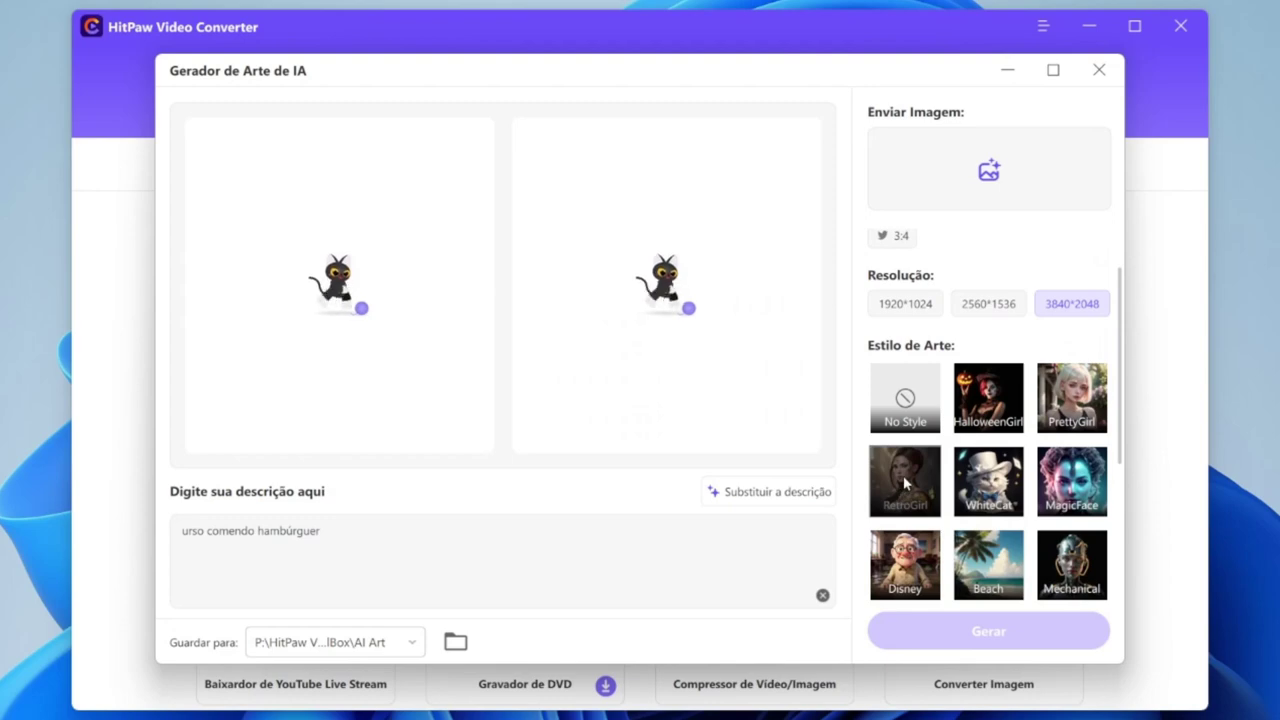
{"action": "scroll", "coordinate": [975, 480], "scroll_direction": "down", "scroll_amount": 1}
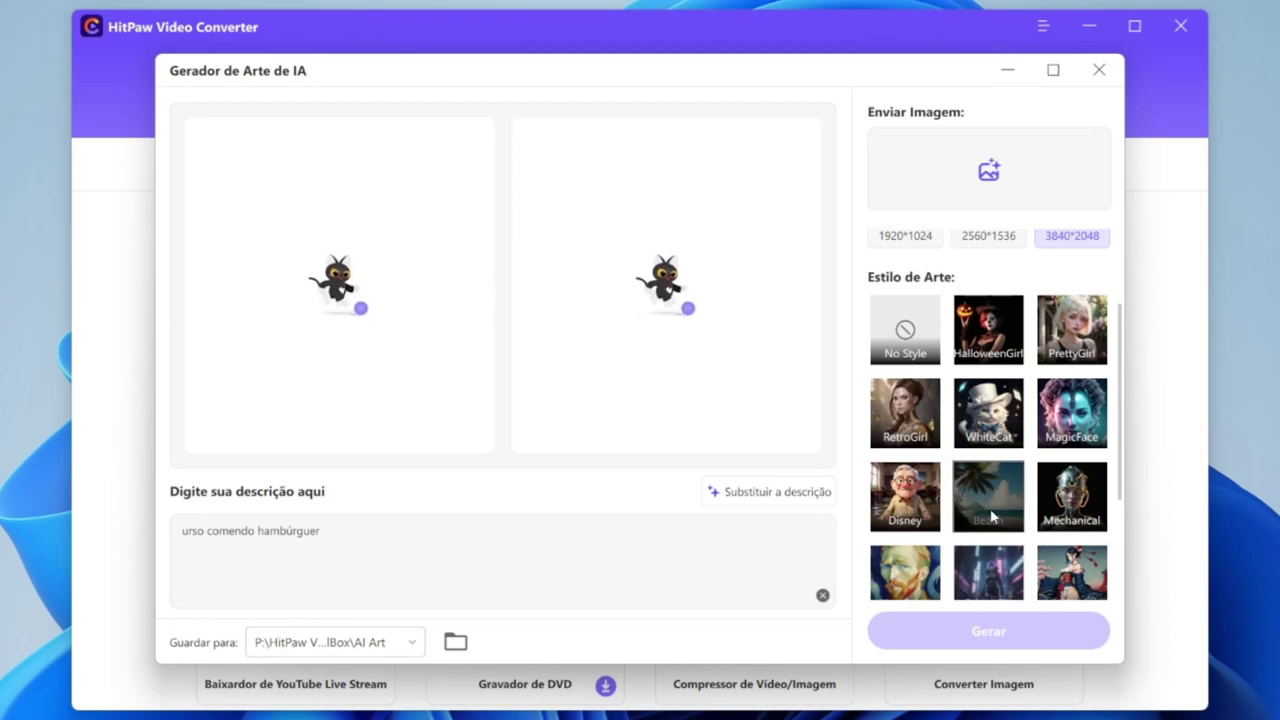
{"action": "scroll", "coordinate": [980, 495], "scroll_direction": "down", "scroll_amount": 3}
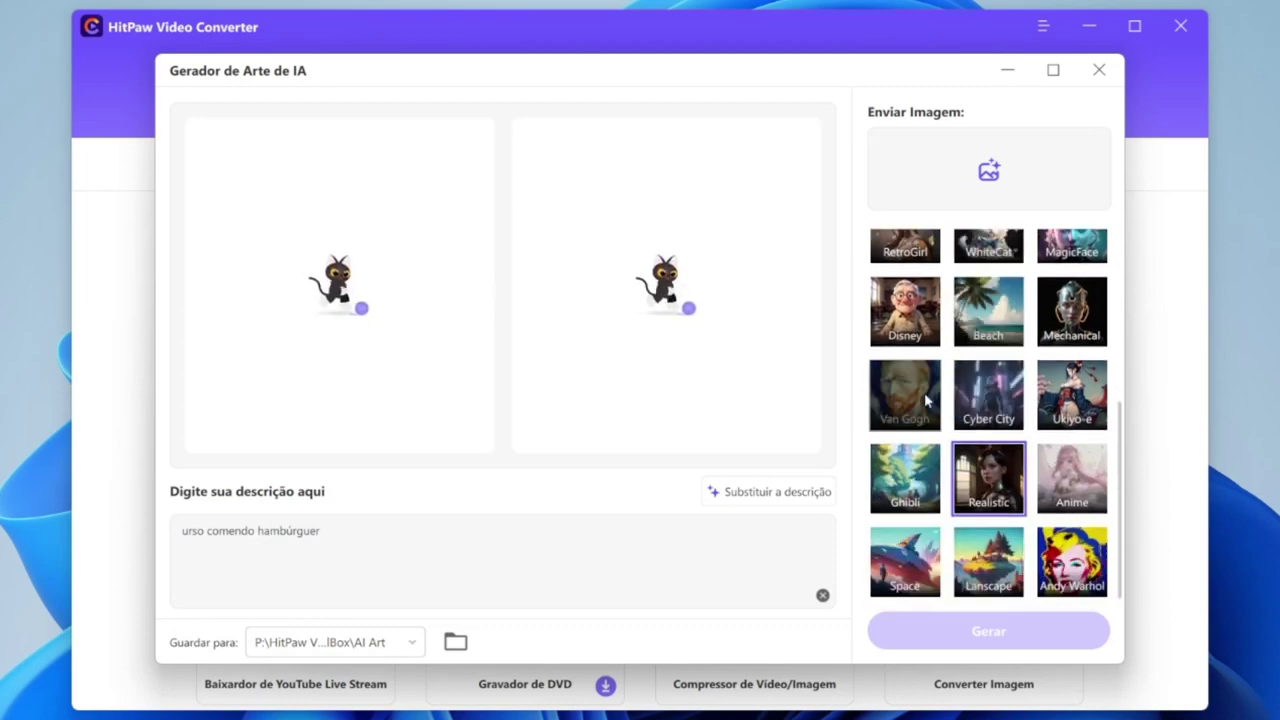
{"action": "scroll", "coordinate": [1024, 506], "scroll_direction": "up", "scroll_amount": 4}
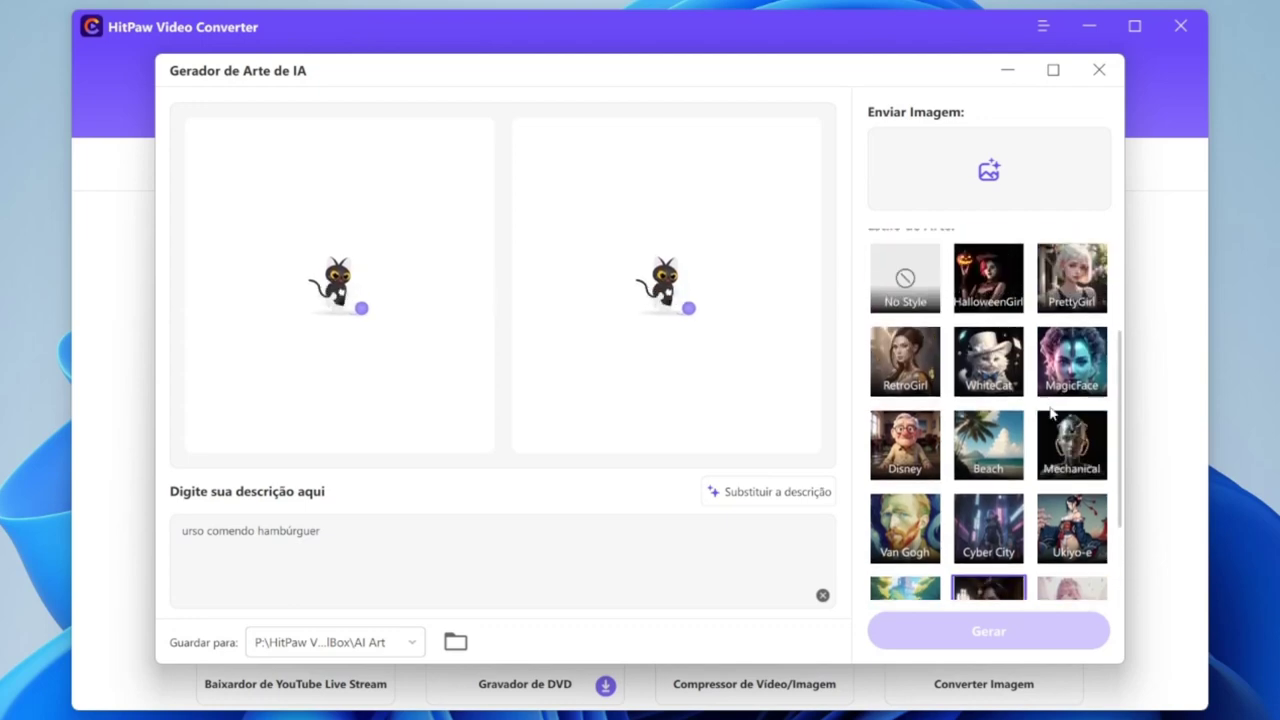
{"action": "scroll", "coordinate": [1020, 395], "scroll_direction": "up", "scroll_amount": 1}
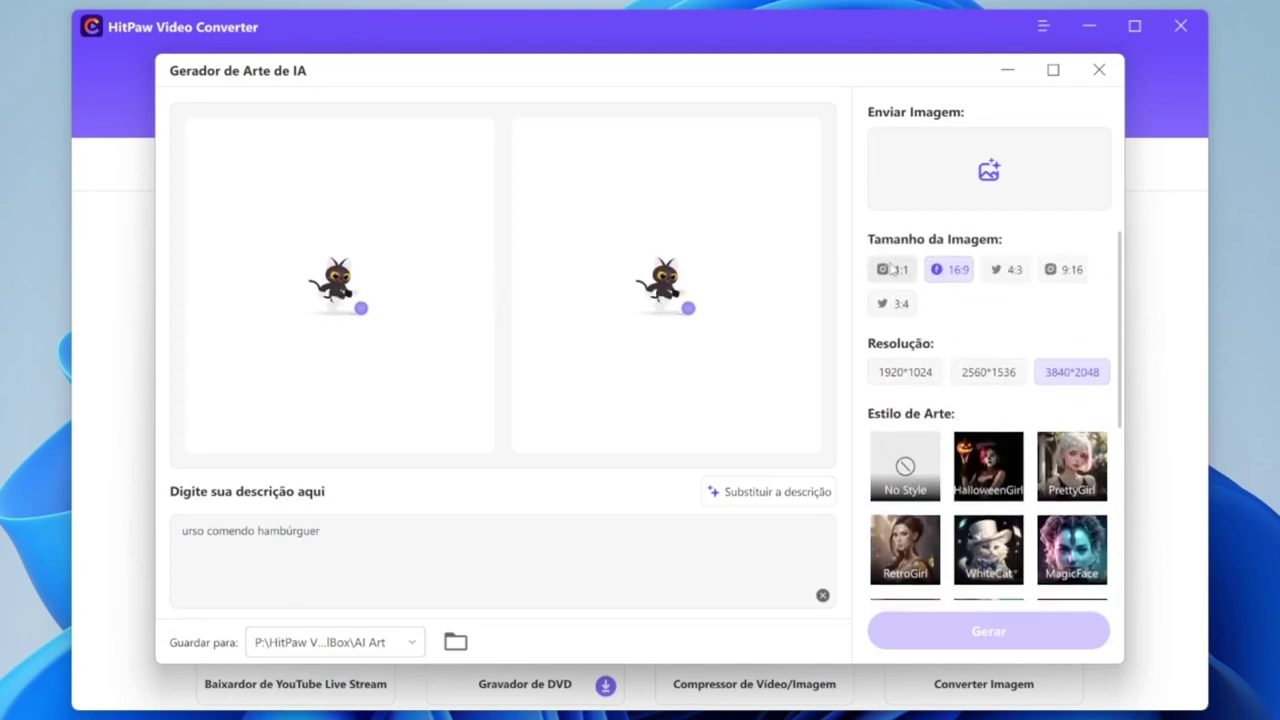